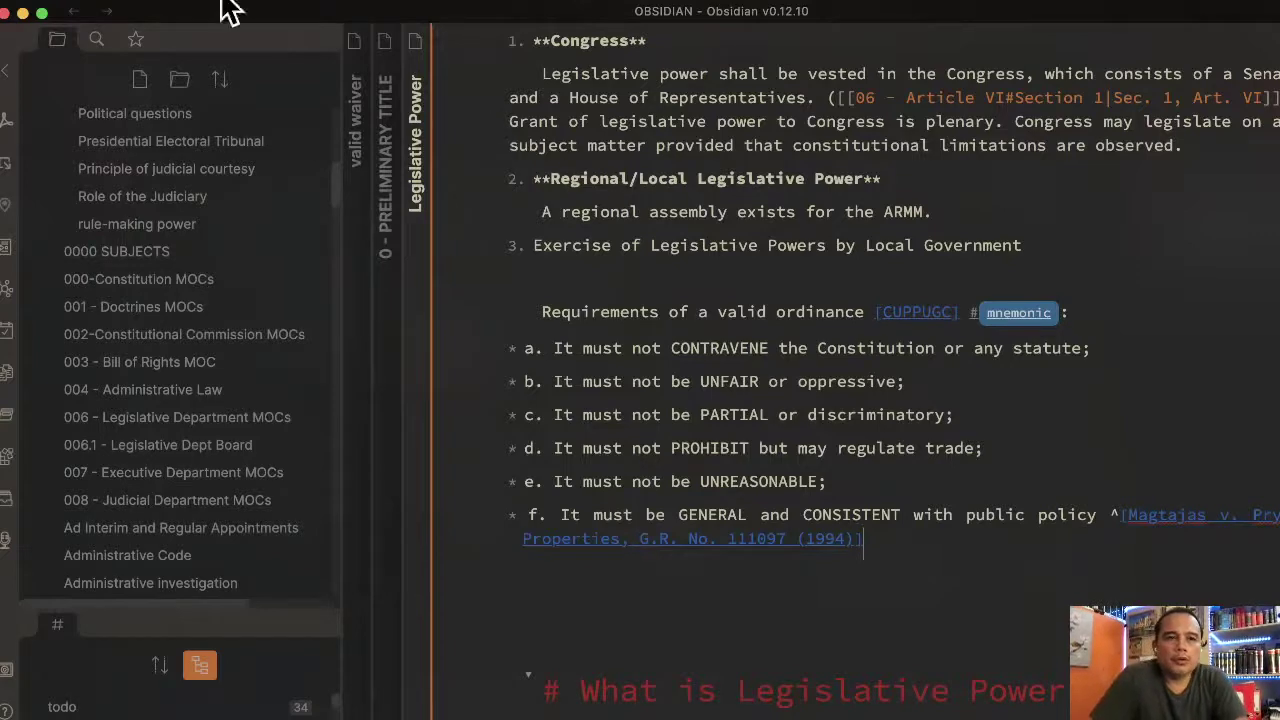
Go back to the Powers of Congress note and open the Non-Legislative Power note linked in it
{"action": "left_click", "coordinate": [75, 10]}
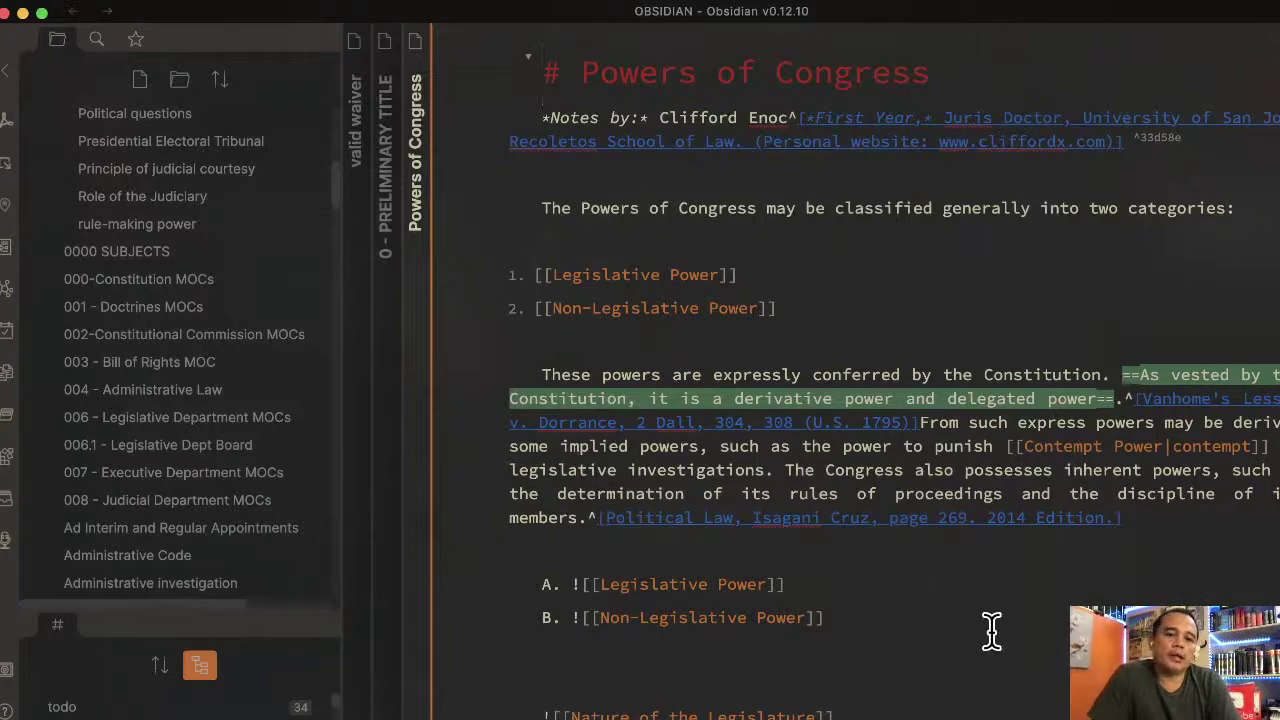
{"action": "scroll", "coordinate": [990, 630], "scroll_direction": "down", "scroll_amount": 5}
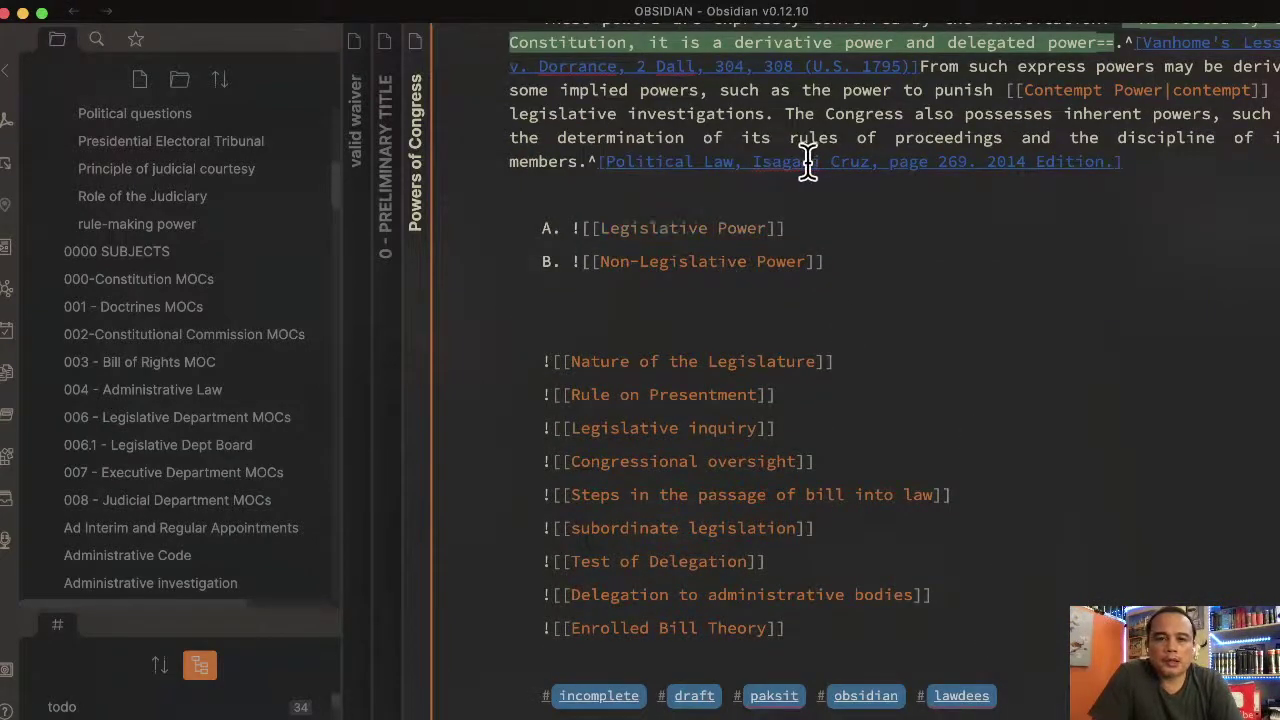
{"action": "left_click", "coordinate": [768, 263]}
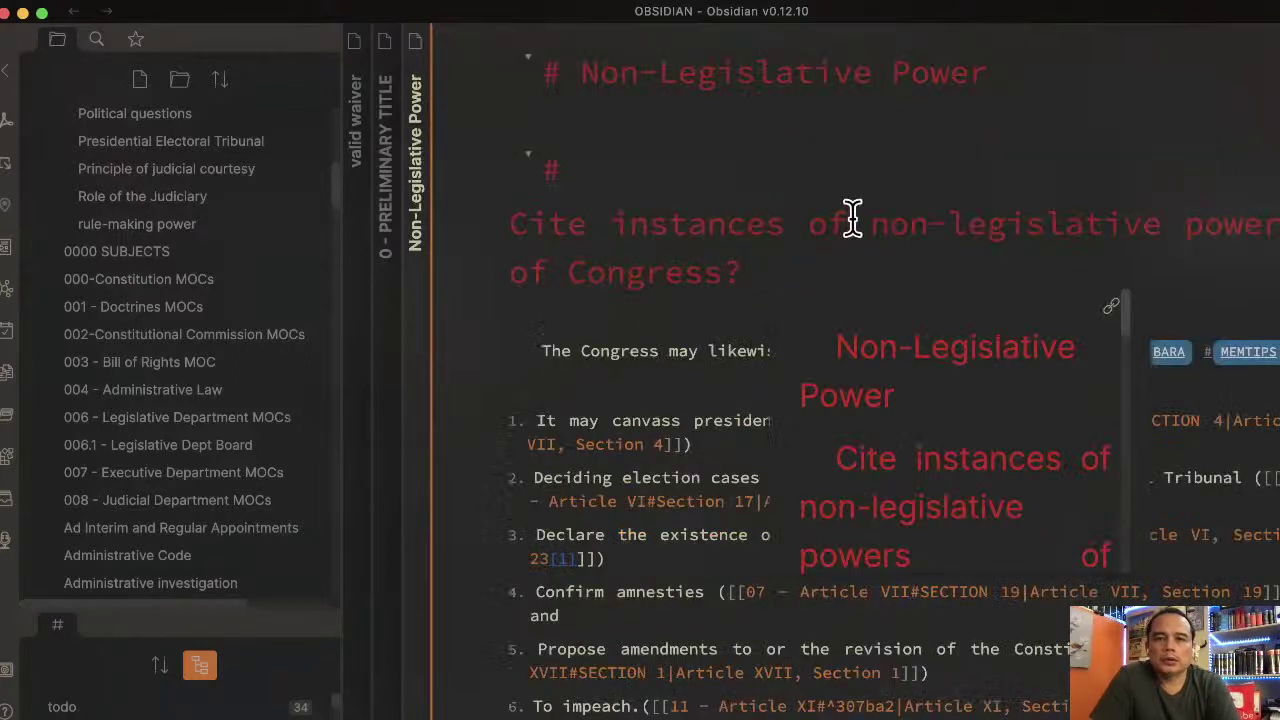
Read through the Non-Legislative Power note's list of non-legislative powers of Congress, dismissing the Project Templates window
{"action": "scroll", "coordinate": [860, 430], "scroll_direction": "down", "scroll_amount": 3}
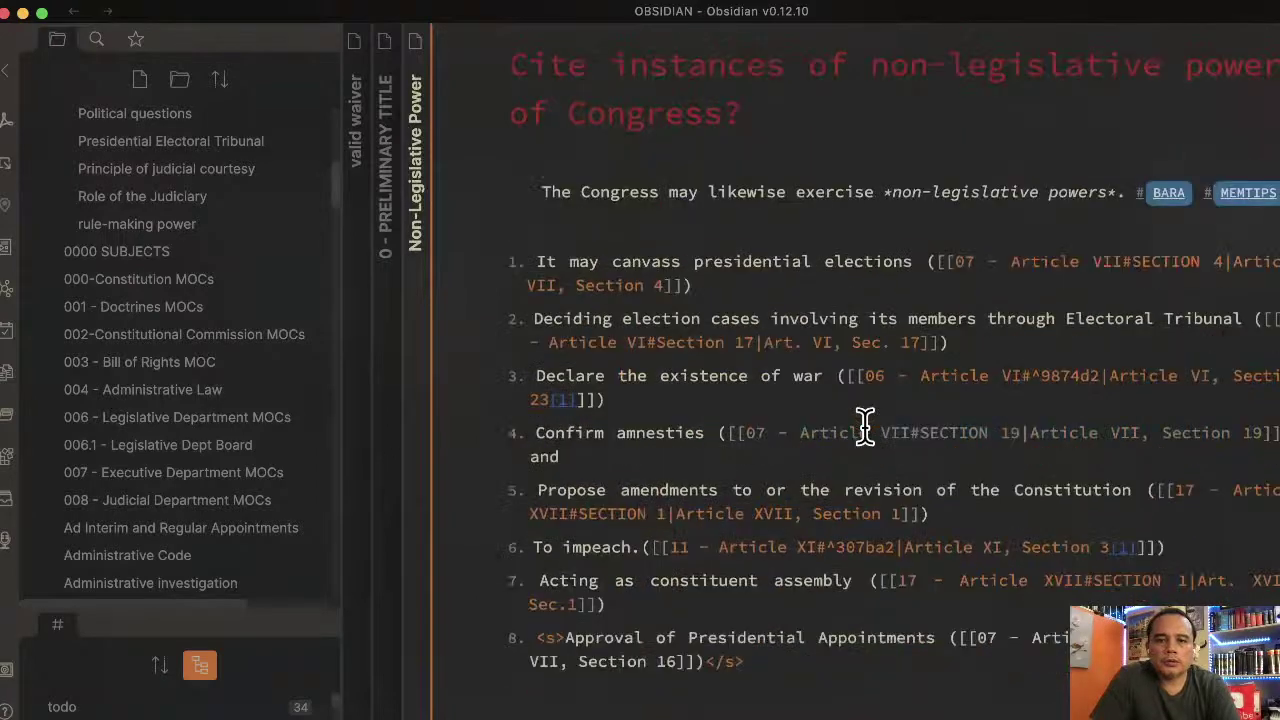
{"action": "scroll", "coordinate": [865, 425], "scroll_direction": "down", "scroll_amount": 2}
{"action": "scroll", "coordinate": [865, 425], "scroll_direction": "up", "scroll_amount": 1}
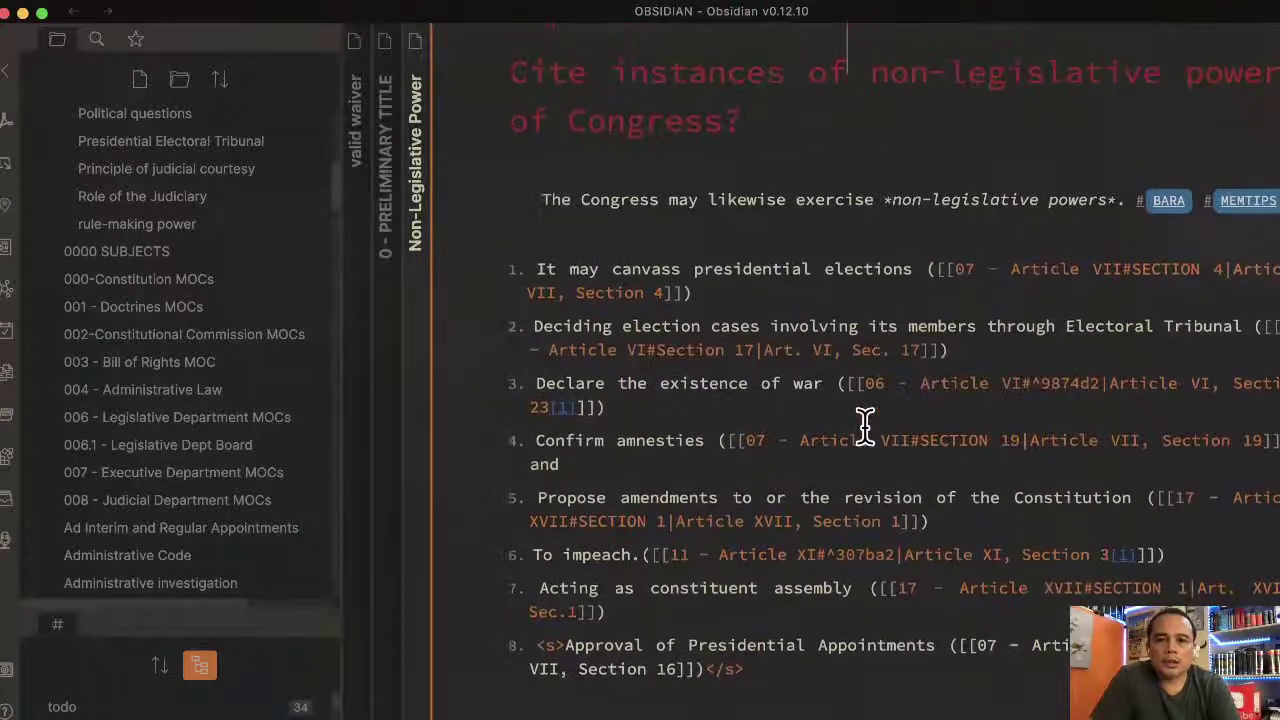
{"action": "scroll", "coordinate": [865, 425], "scroll_direction": "up", "scroll_amount": 4}
{"action": "scroll", "coordinate": [865, 425], "scroll_direction": "down", "scroll_amount": 9}
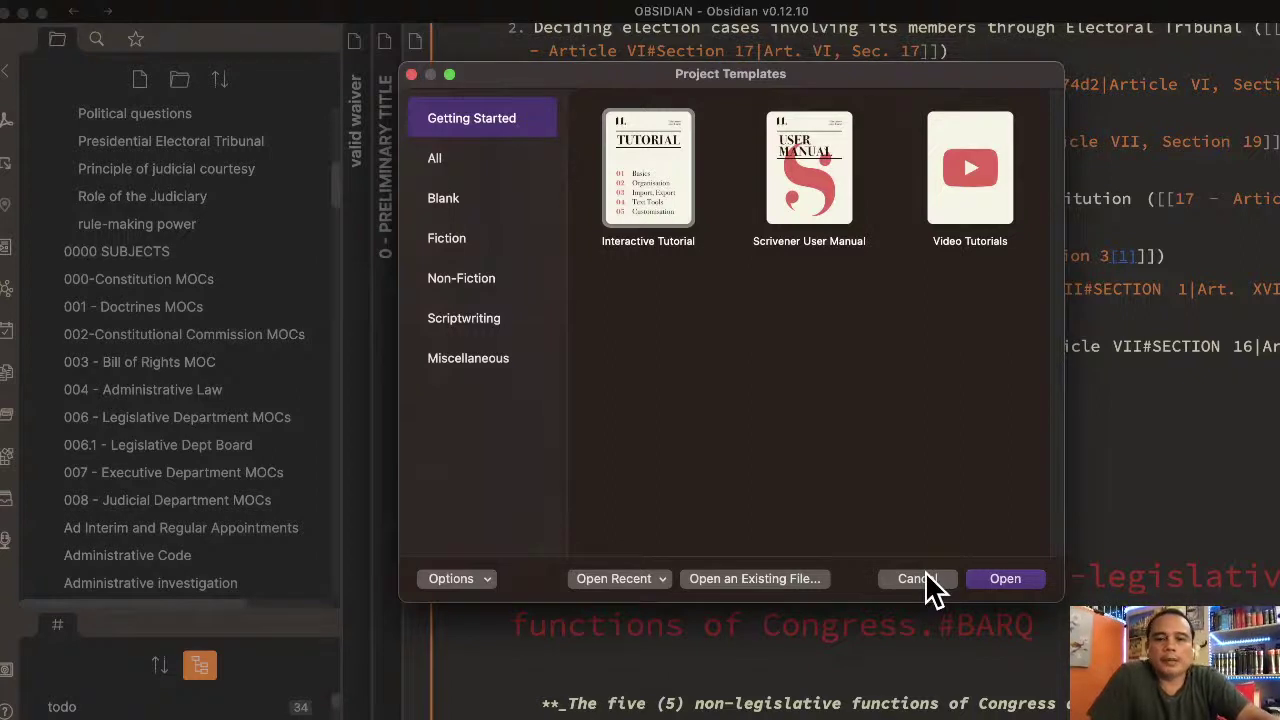
{"action": "left_click", "coordinate": [1212, 333]}
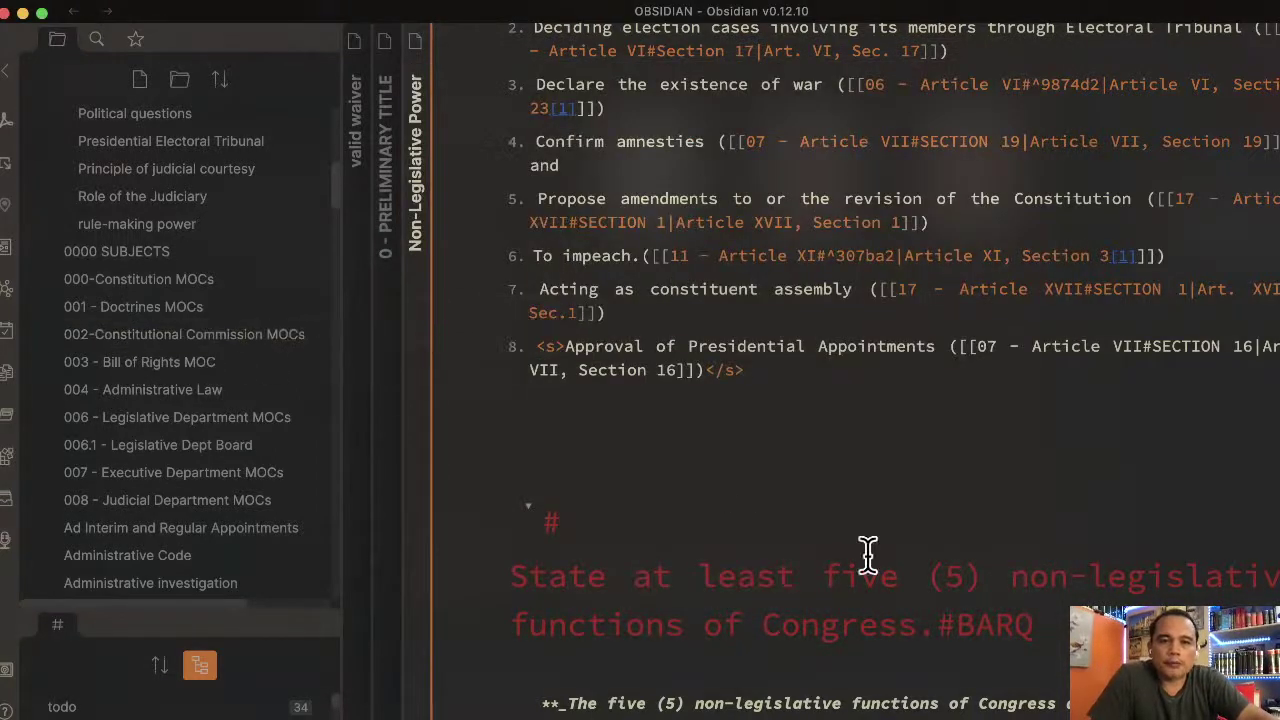
{"action": "scroll", "coordinate": [866, 557], "scroll_direction": "down", "scroll_amount": 1}
{"action": "scroll", "coordinate": [872, 558], "scroll_direction": "up", "scroll_amount": 5}
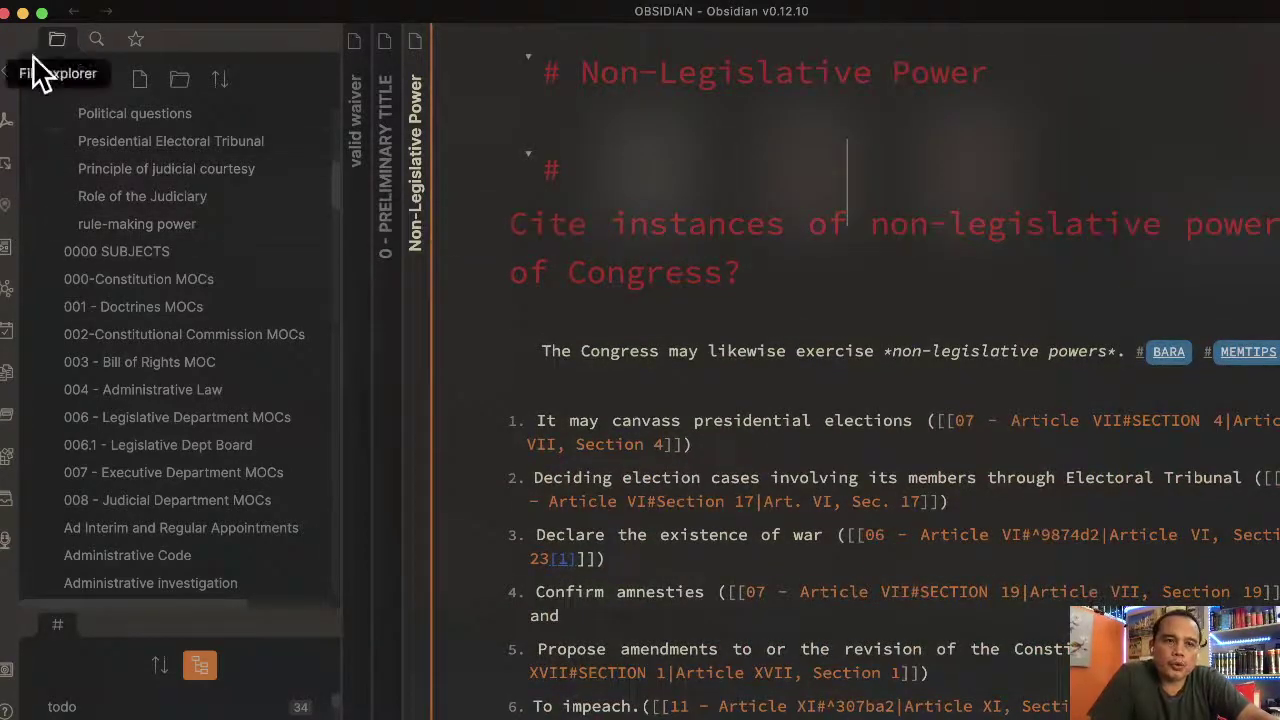
Open the graph view, examine the vault's whole network of notes at different scales, and close the graph
{"action": "left_click", "coordinate": [8, 292]}
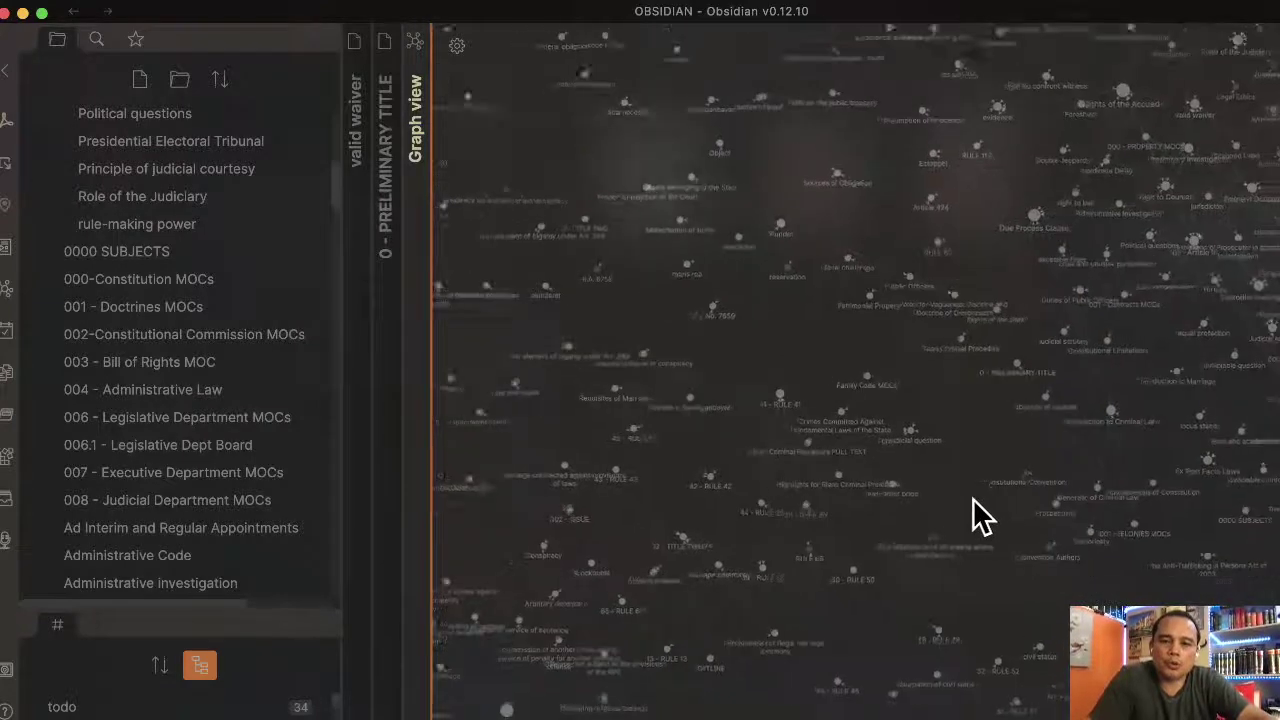
{"action": "scroll", "coordinate": [973, 498], "scroll_direction": "down", "scroll_amount": 3}
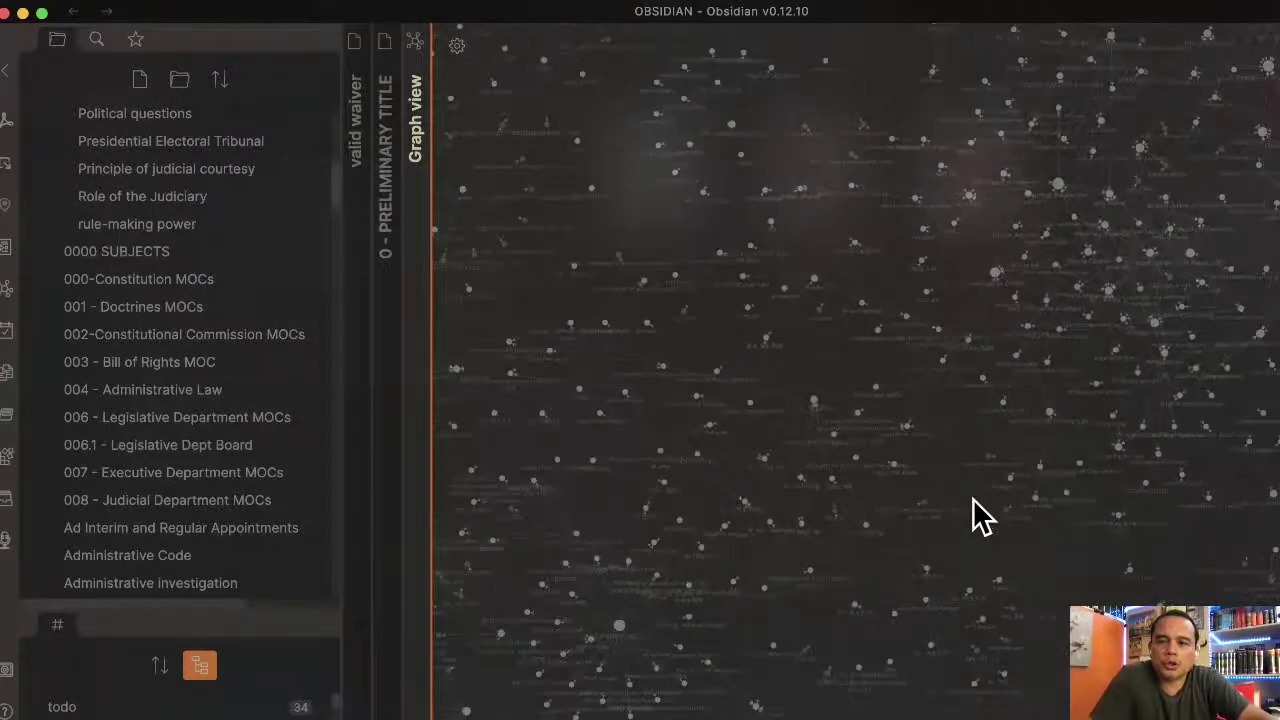
{"action": "scroll", "coordinate": [973, 498], "scroll_direction": "down", "scroll_amount": 5}
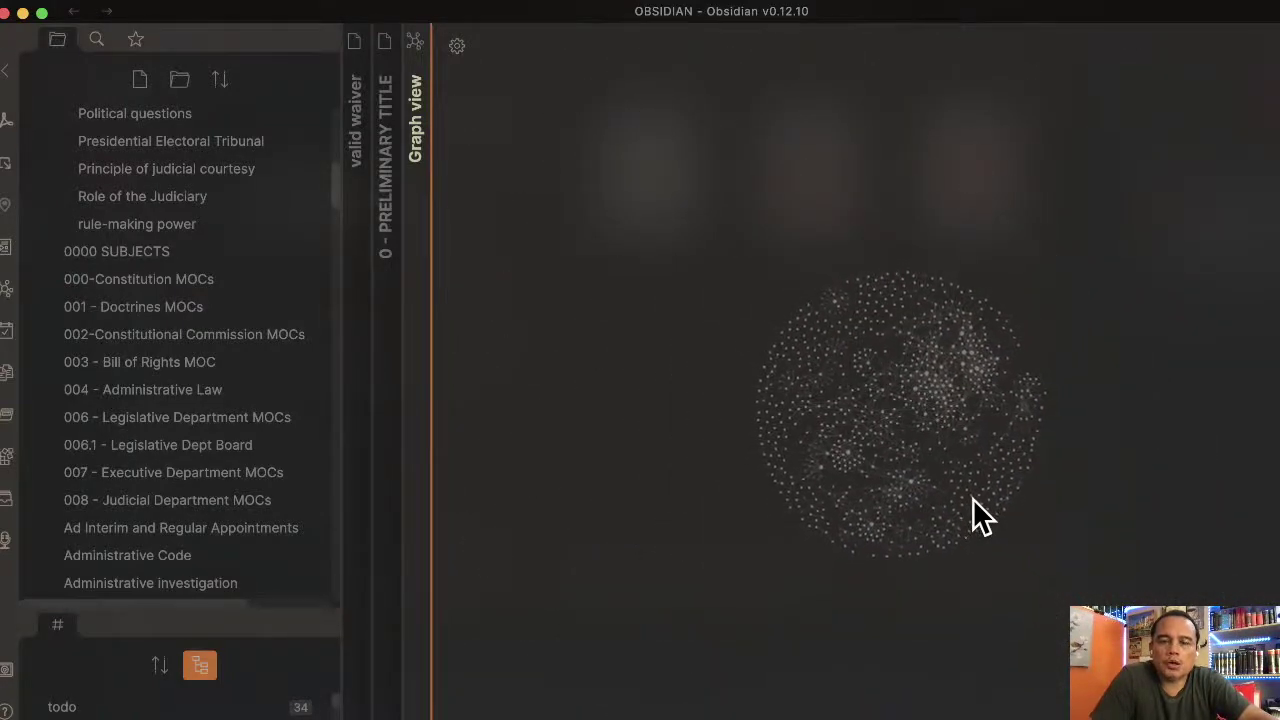
{"action": "scroll", "coordinate": [973, 498], "scroll_direction": "up", "scroll_amount": 1}
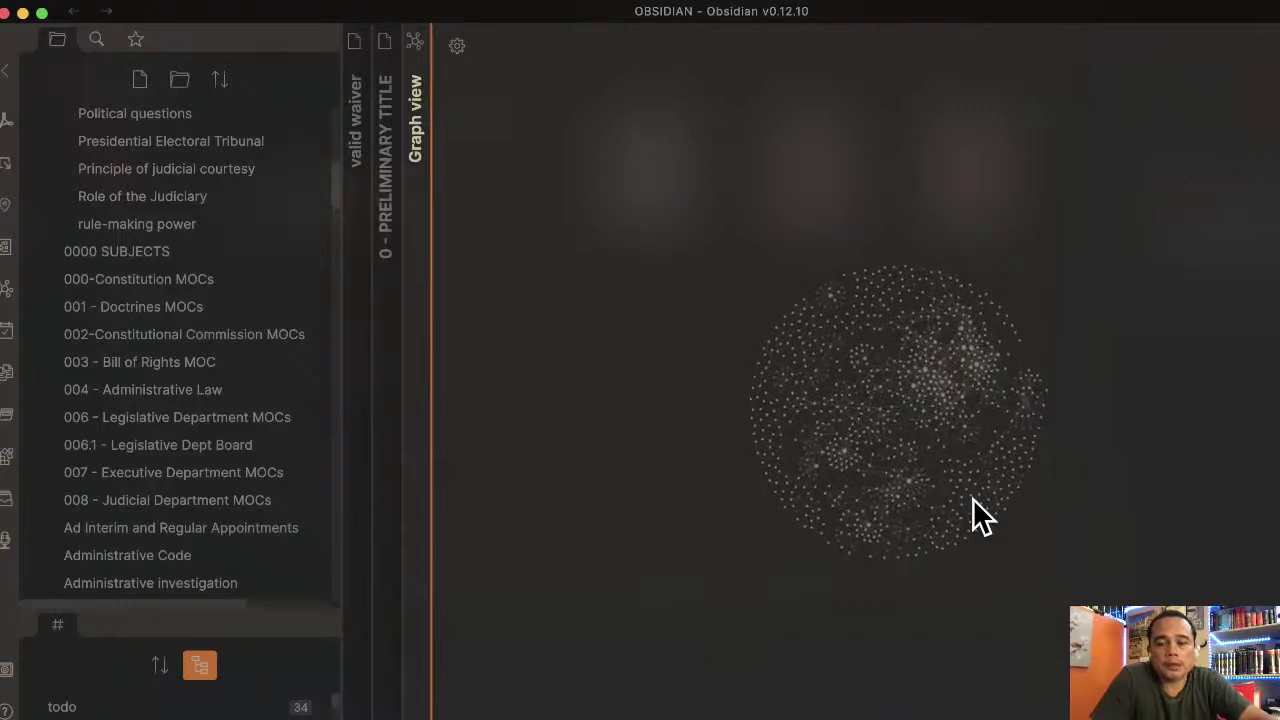
{"action": "scroll", "coordinate": [973, 498], "scroll_direction": "up", "scroll_amount": 5}
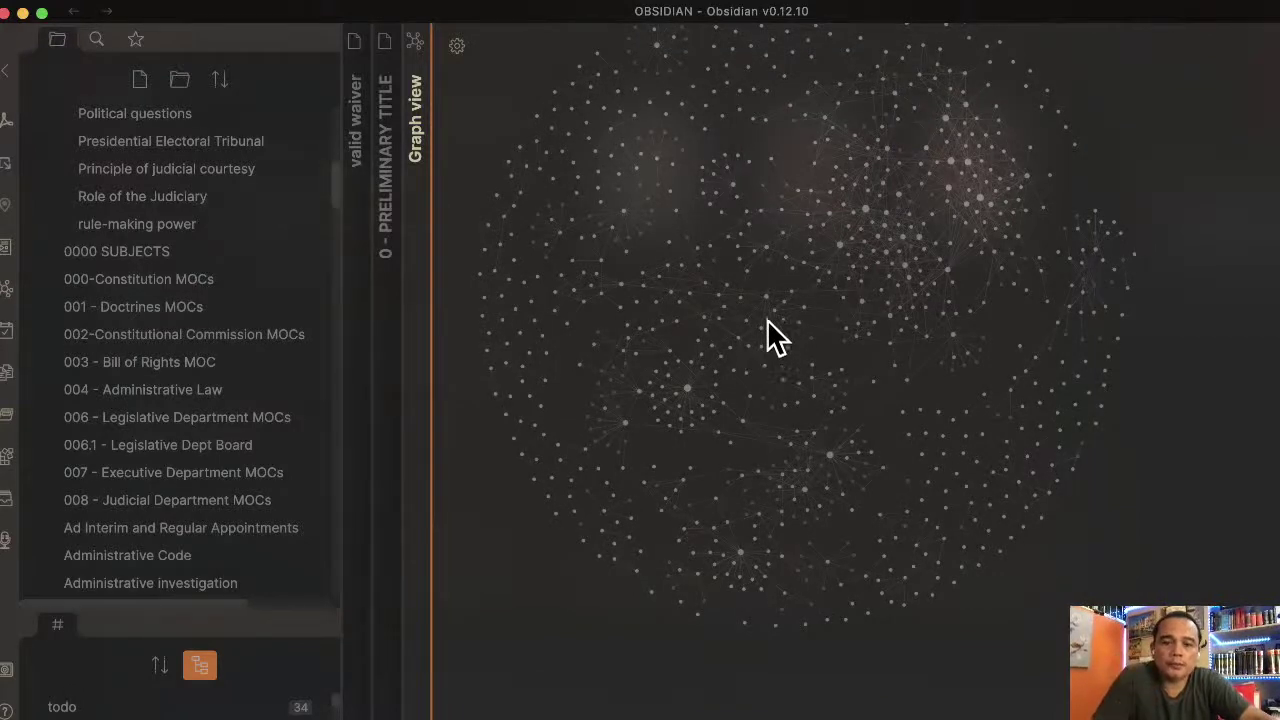
{"action": "left_click_drag", "start_coordinate": [805, 270], "coordinate": [852, 434]}
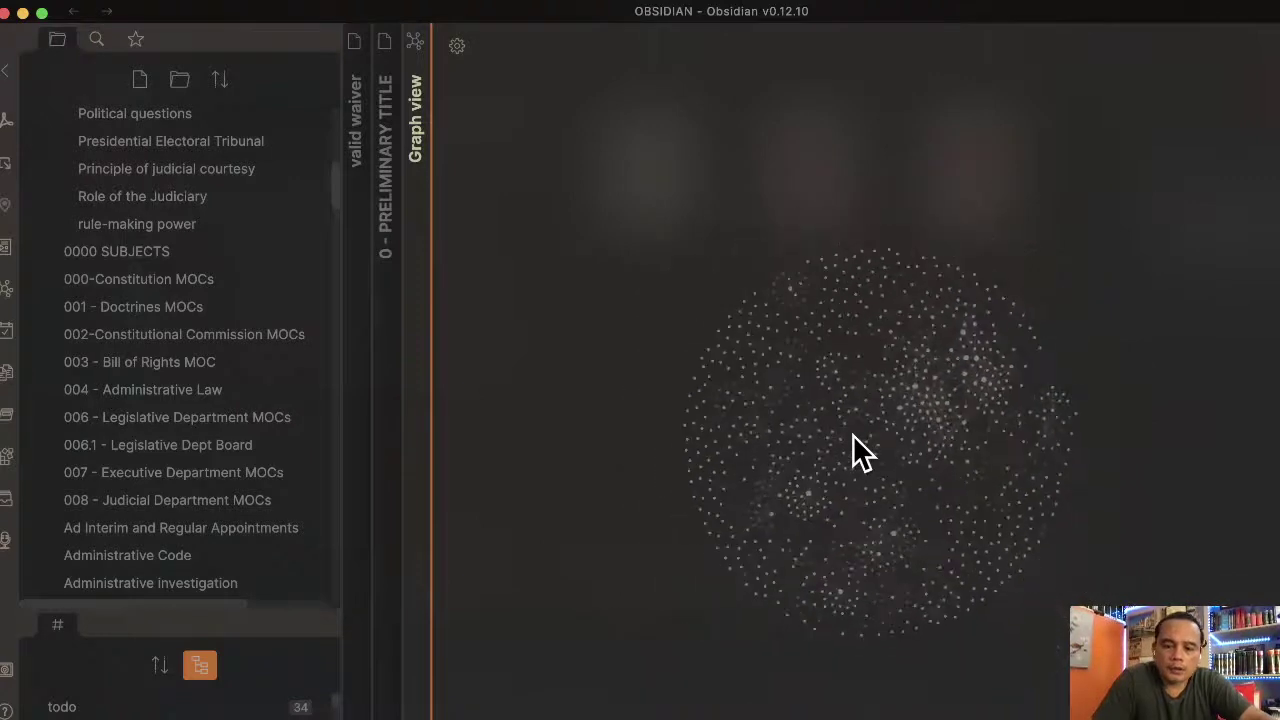
{"action": "scroll", "coordinate": [852, 445], "scroll_direction": "down", "scroll_amount": 8}
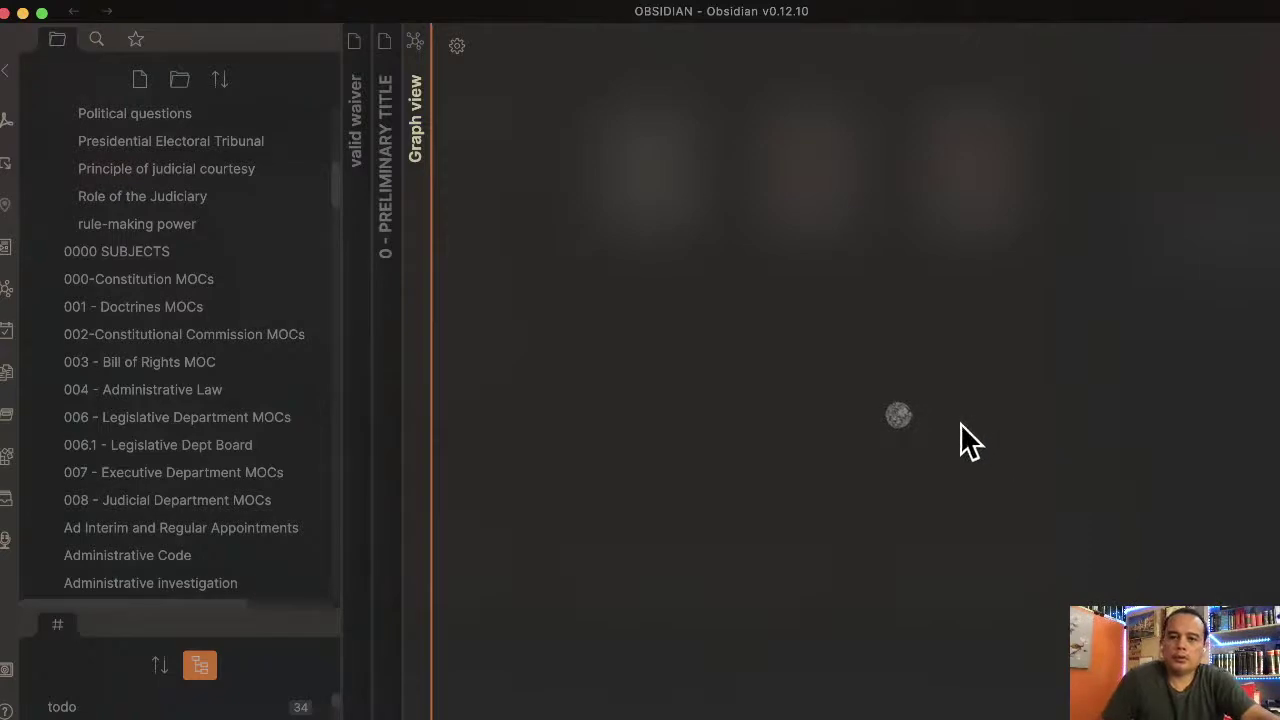
{"action": "left_click_drag", "start_coordinate": [960, 423], "coordinate": [931, 429]}
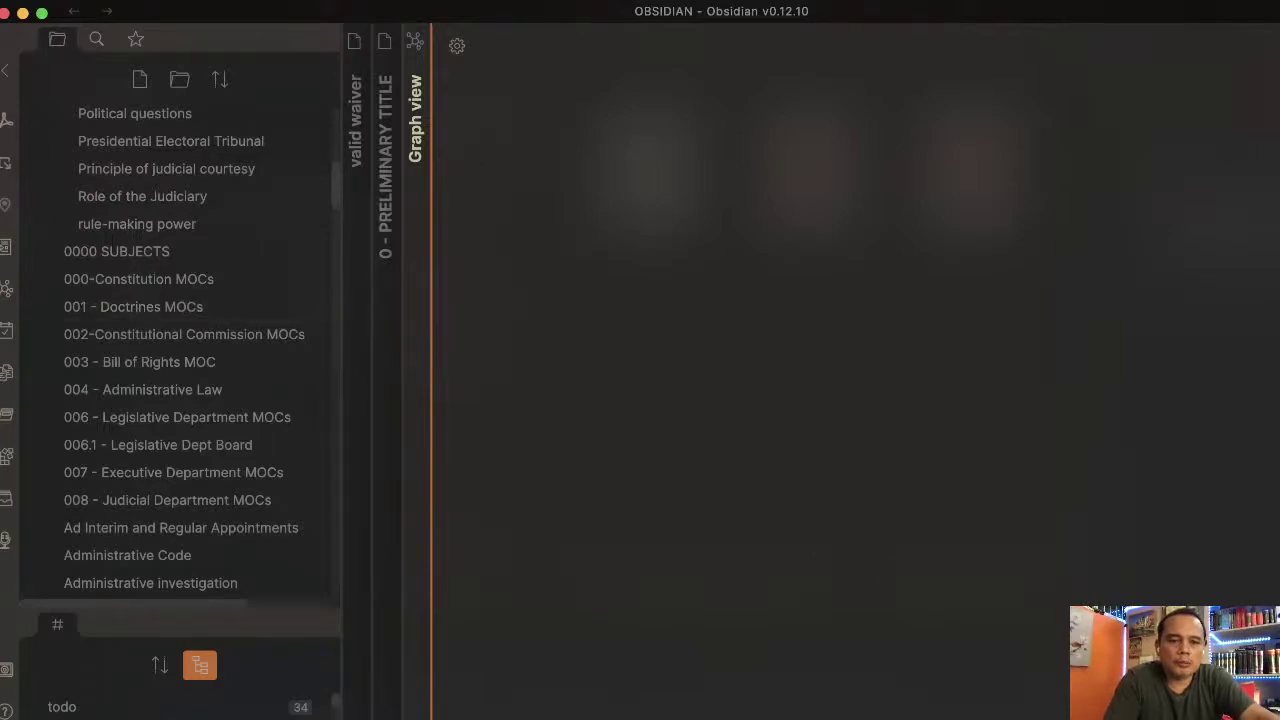
{"action": "key", "text": "super+w"}
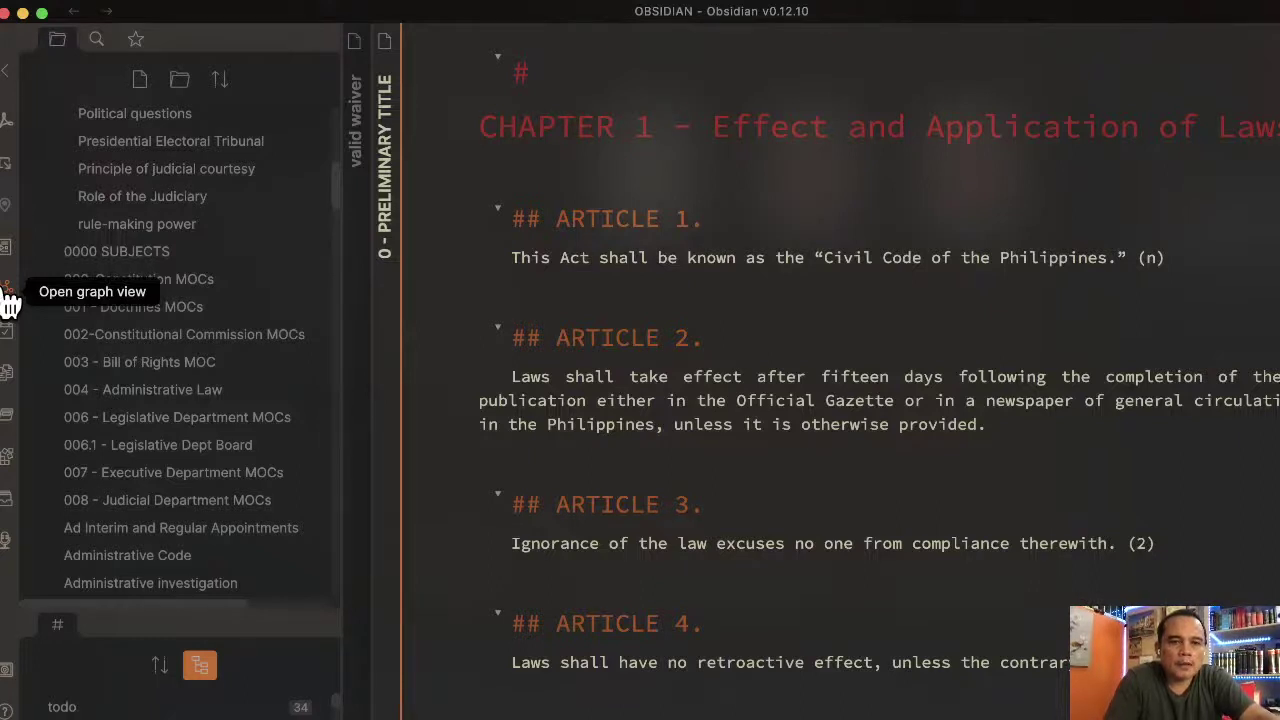
Reopen the graph view and examine the notes around the node "Civil liability of persons guilty of crimes against chastity"
{"action": "left_click", "coordinate": [9, 297]}
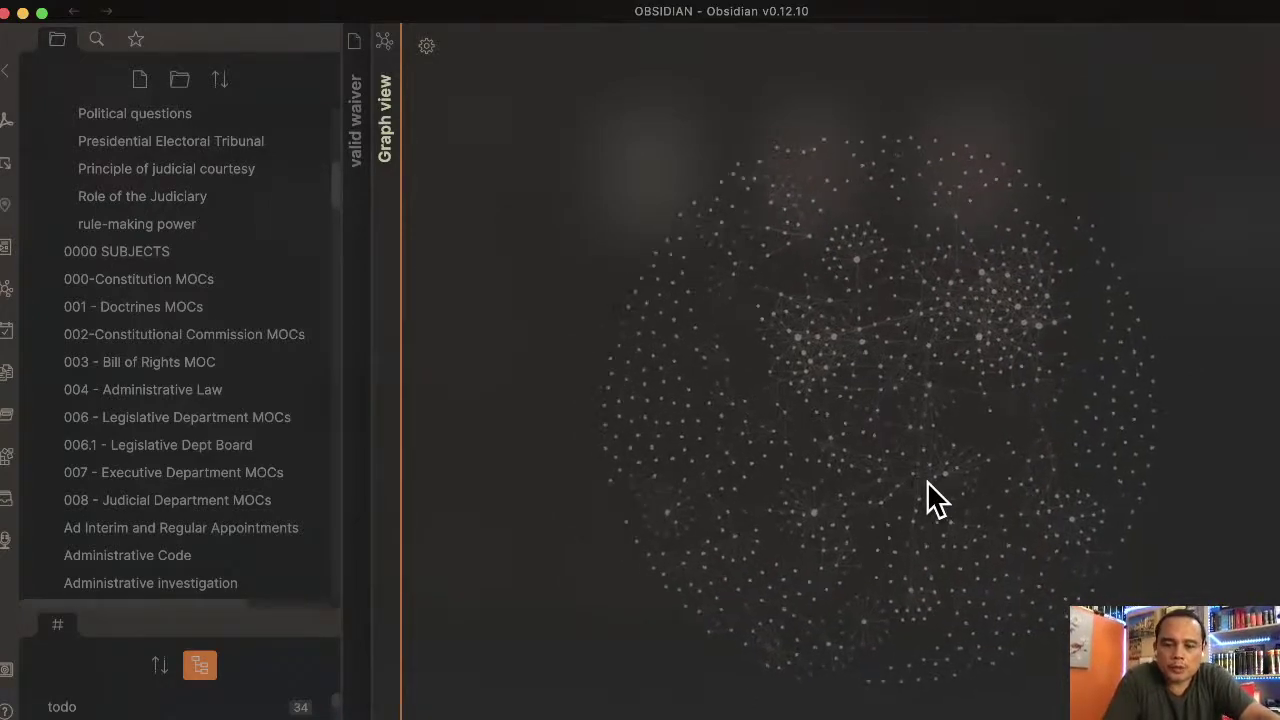
{"action": "scroll", "coordinate": [927, 481], "scroll_direction": "up", "scroll_amount": 5}
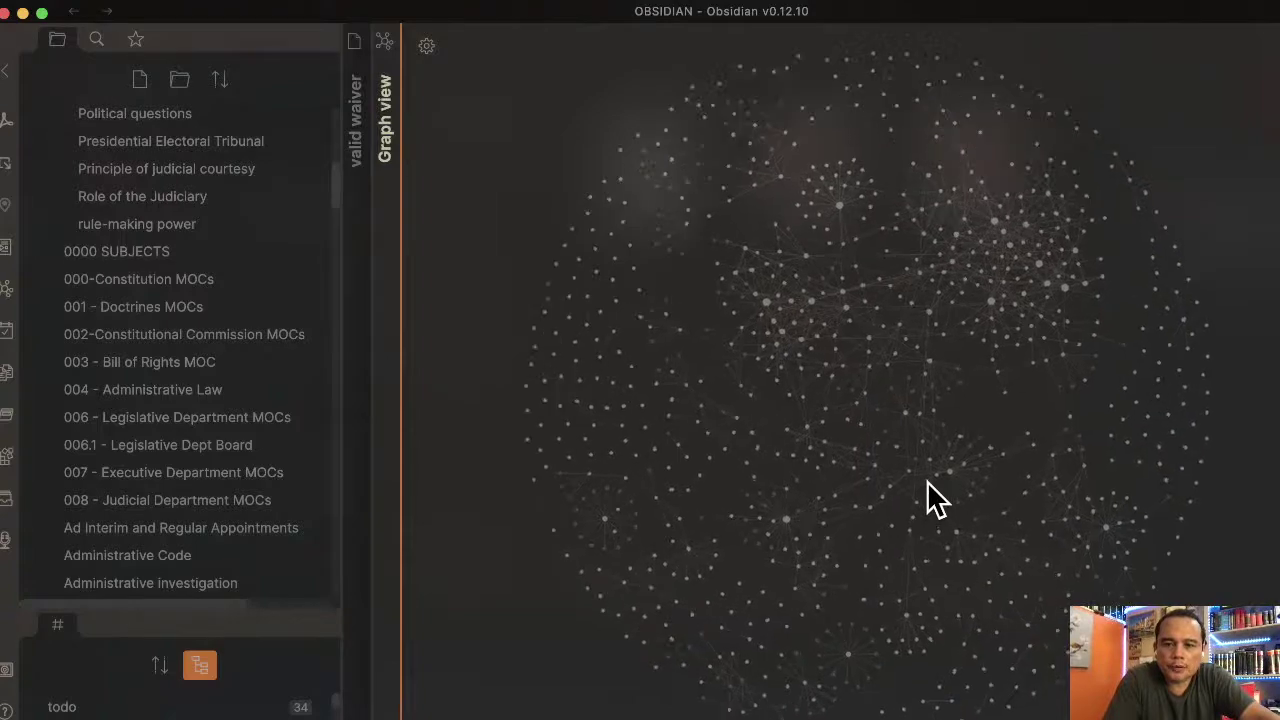
{"action": "scroll", "coordinate": [927, 481], "scroll_direction": "up", "scroll_amount": 2}
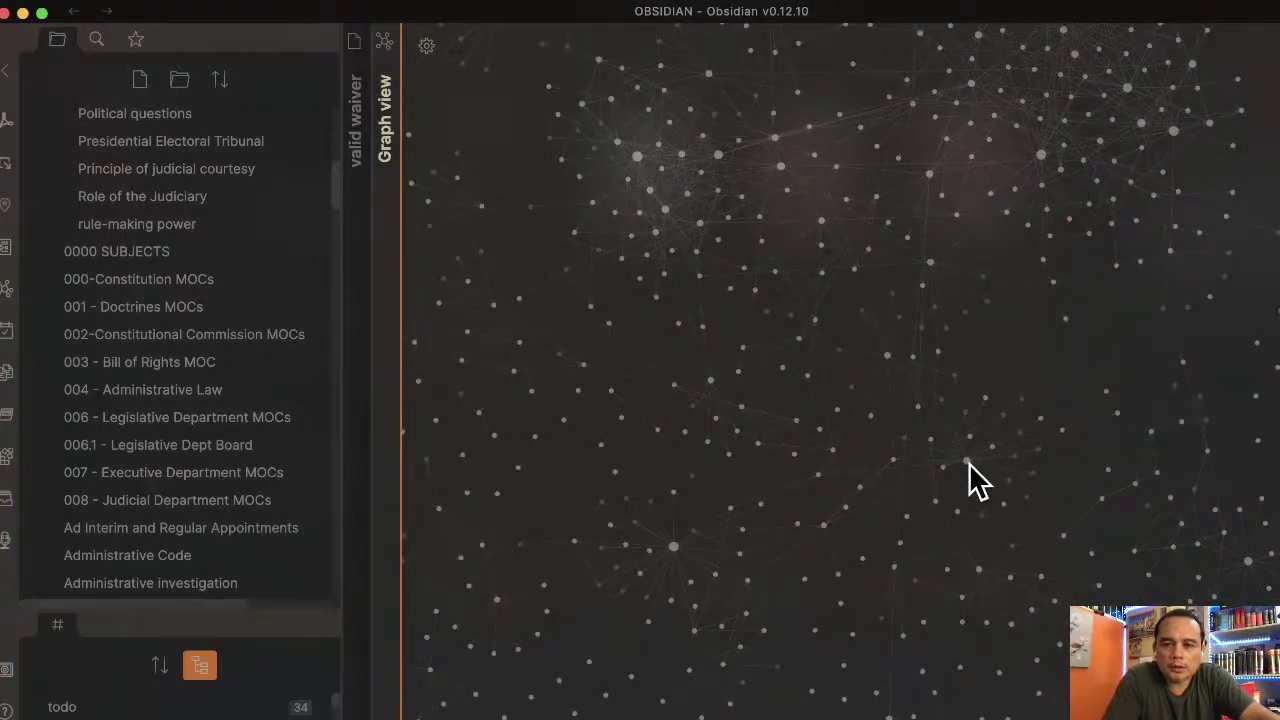
{"action": "scroll", "coordinate": [970, 470], "scroll_direction": "up", "scroll_amount": 2}
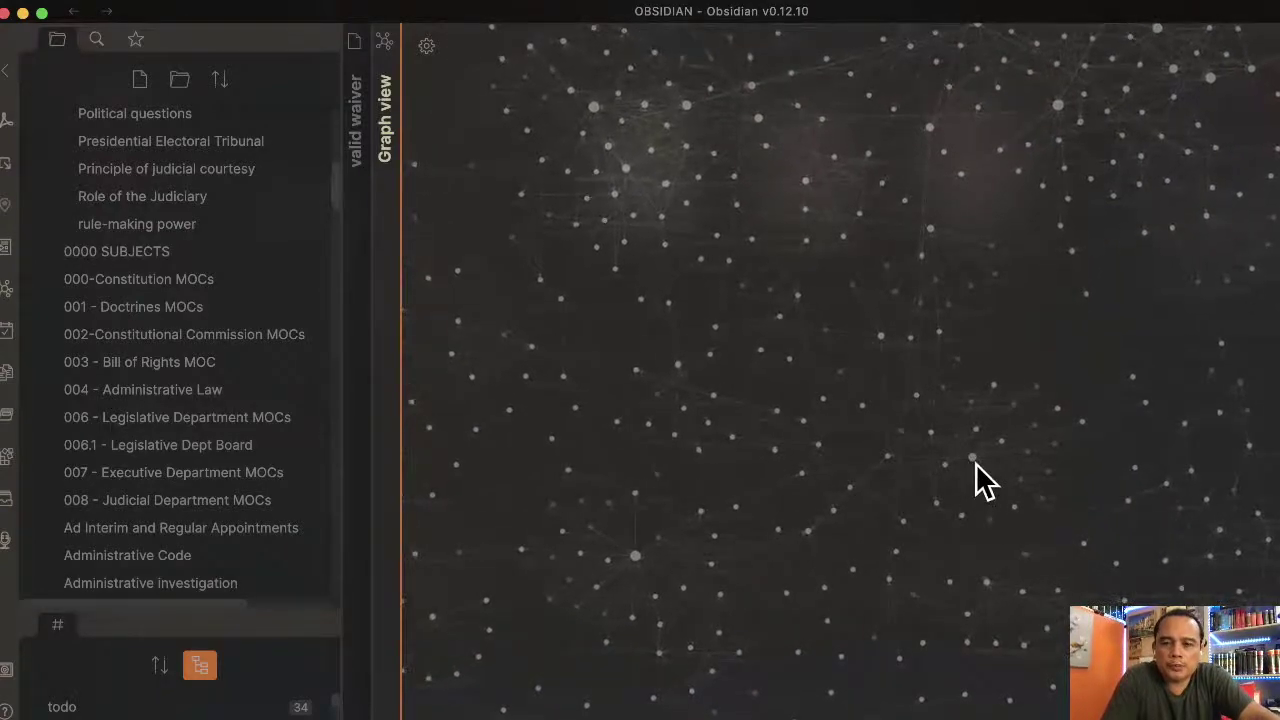
{"action": "scroll", "coordinate": [975, 462], "scroll_direction": "up", "scroll_amount": 5}
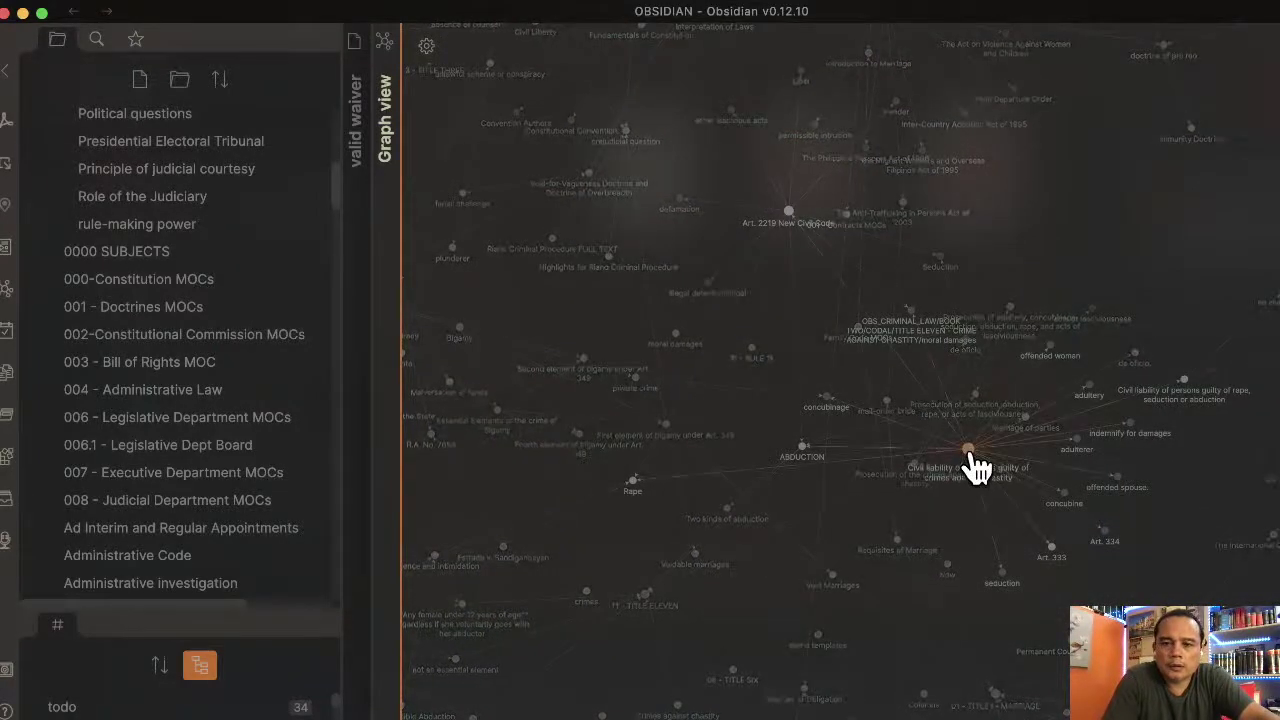
{"action": "scroll", "coordinate": [975, 465], "scroll_direction": "up", "scroll_amount": 2}
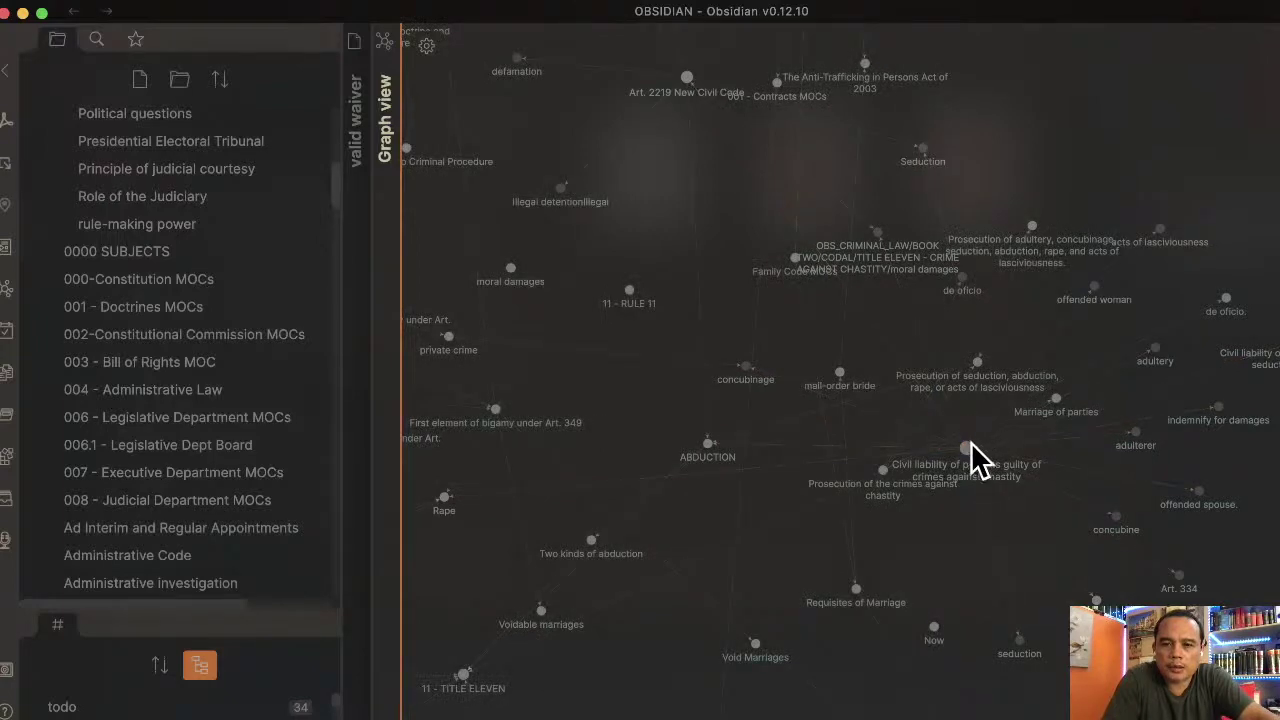
{"action": "scroll", "coordinate": [977, 460], "scroll_direction": "up", "scroll_amount": 2}
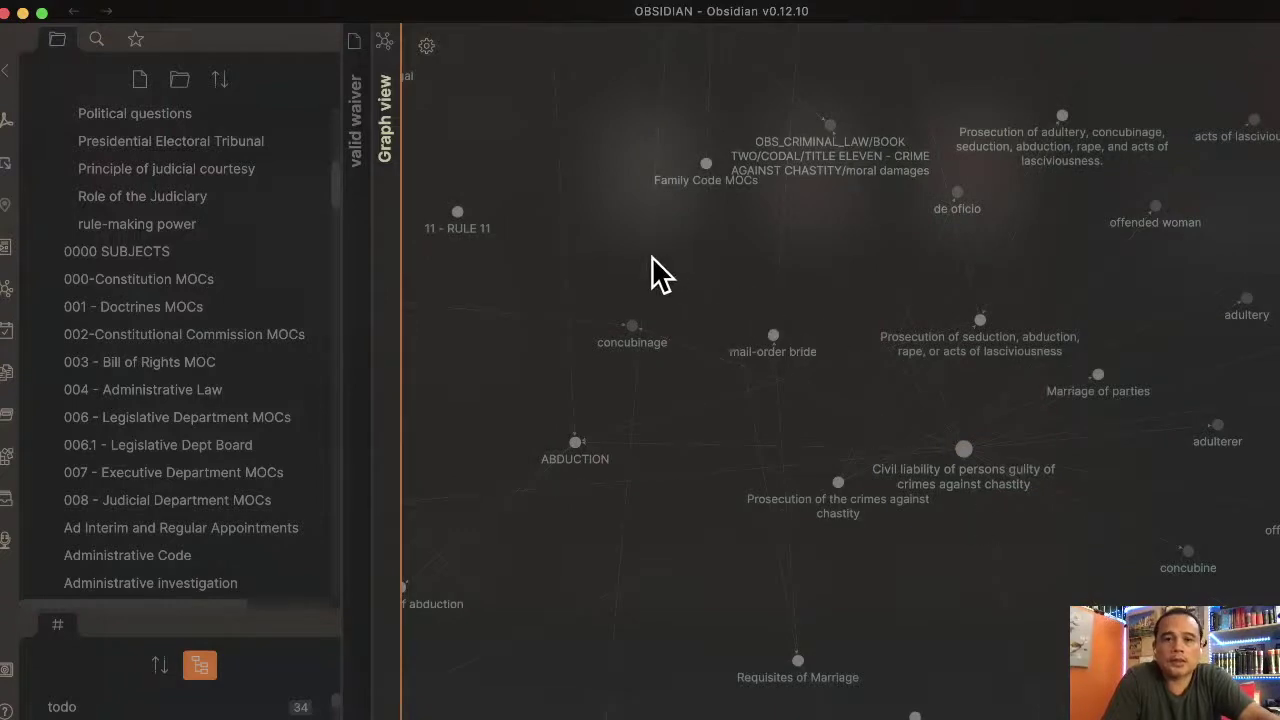
Find the "Void-for-Vagueness Doctrine and Doctrine of Overbreadth" node in the graph and open its note
{"action": "left_click_drag", "start_coordinate": [666, 271], "coordinate": [1090, 605]}
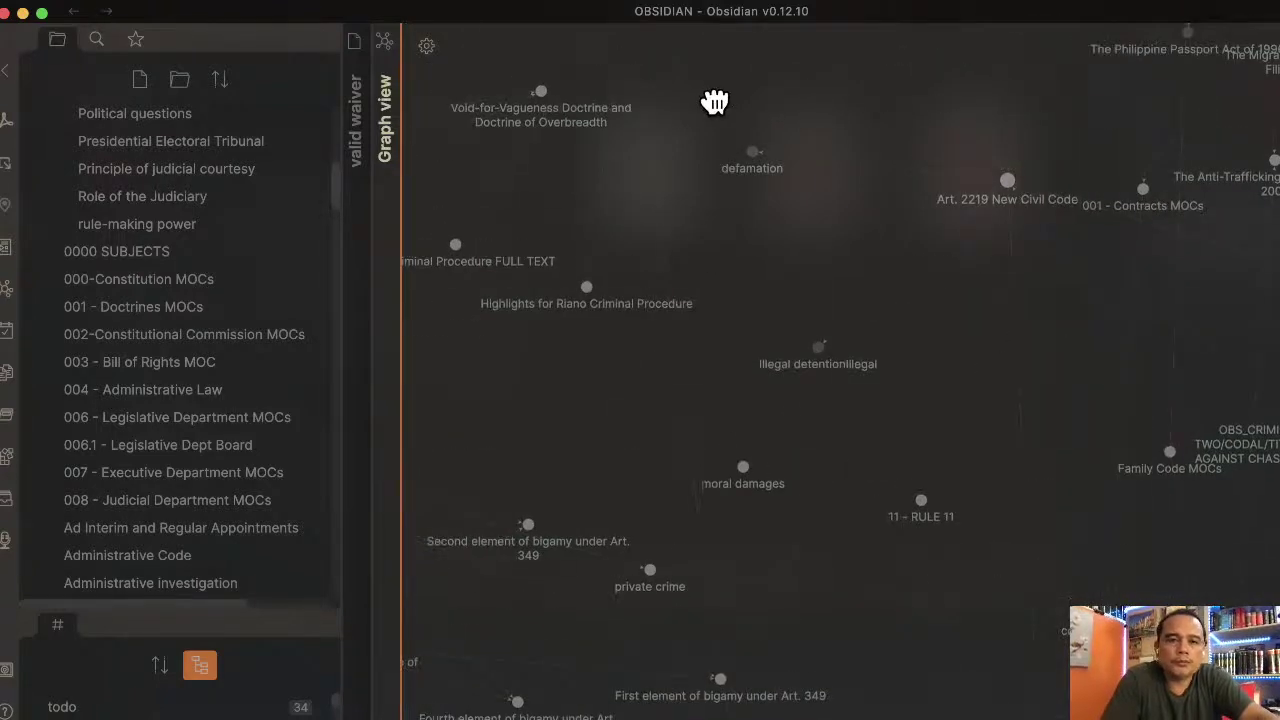
{"action": "left_click_drag", "start_coordinate": [714, 102], "coordinate": [690, 168]}
{"action": "left_click_drag", "start_coordinate": [786, 240], "coordinate": [846, 401]}
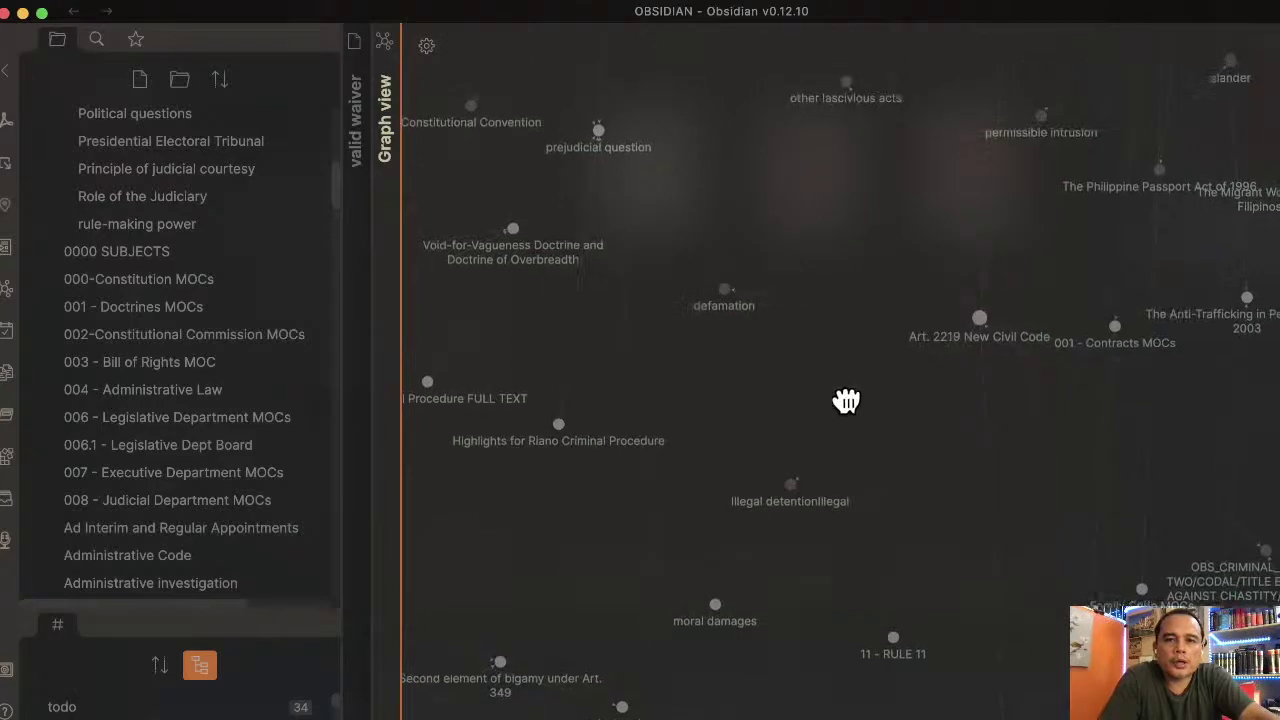
{"action": "left_click_drag", "start_coordinate": [785, 200], "coordinate": [1051, 426]}
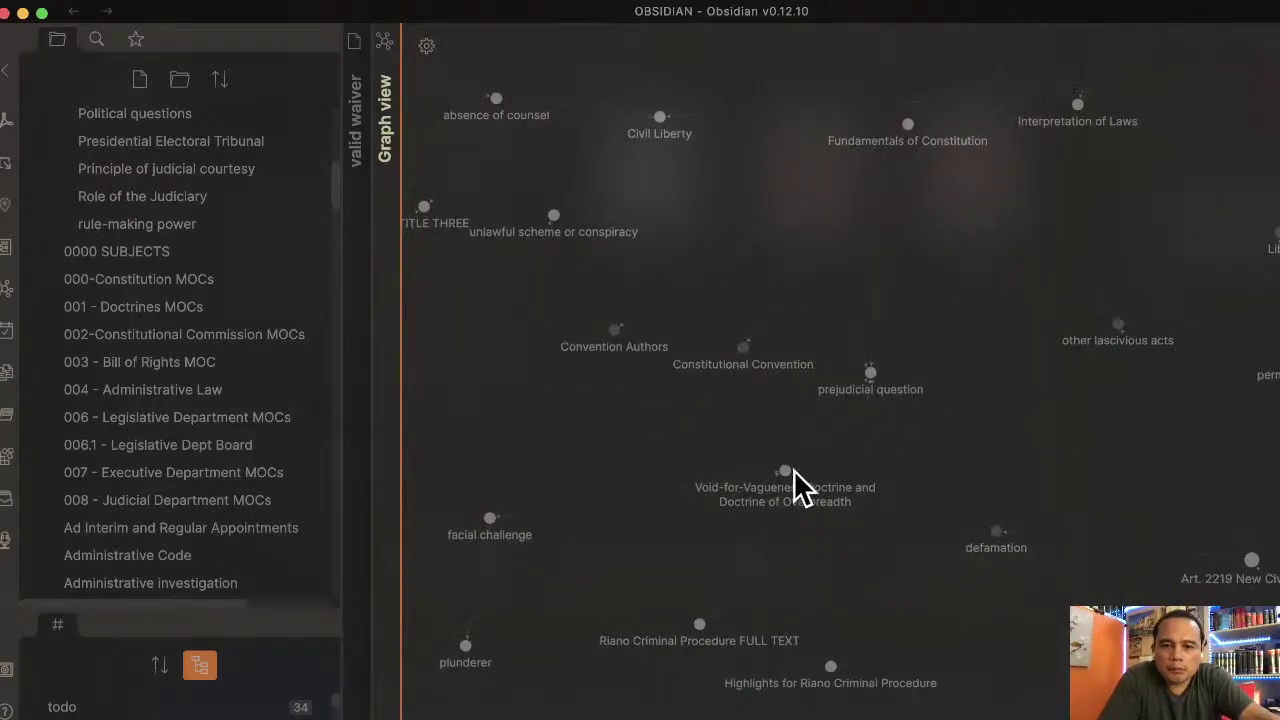
{"action": "scroll", "coordinate": [790, 485], "scroll_direction": "up", "scroll_amount": 3}
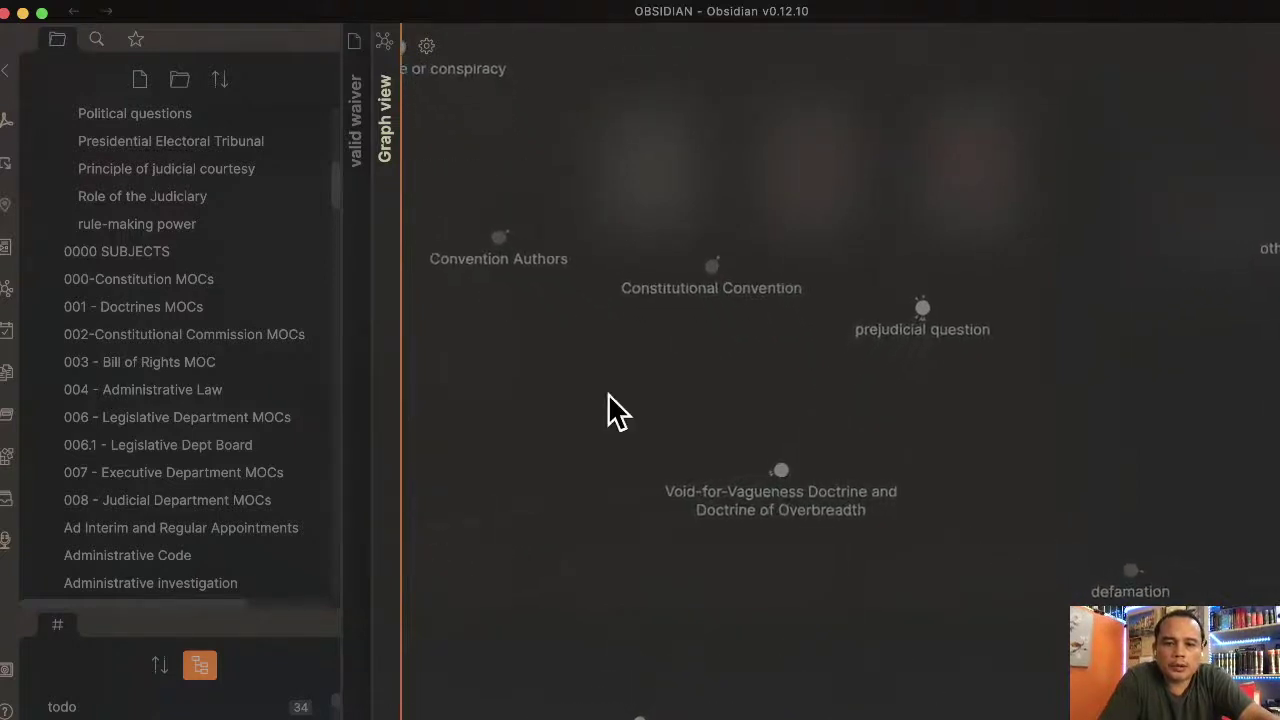
{"action": "left_click_drag", "start_coordinate": [674, 428], "coordinate": [749, 403]}
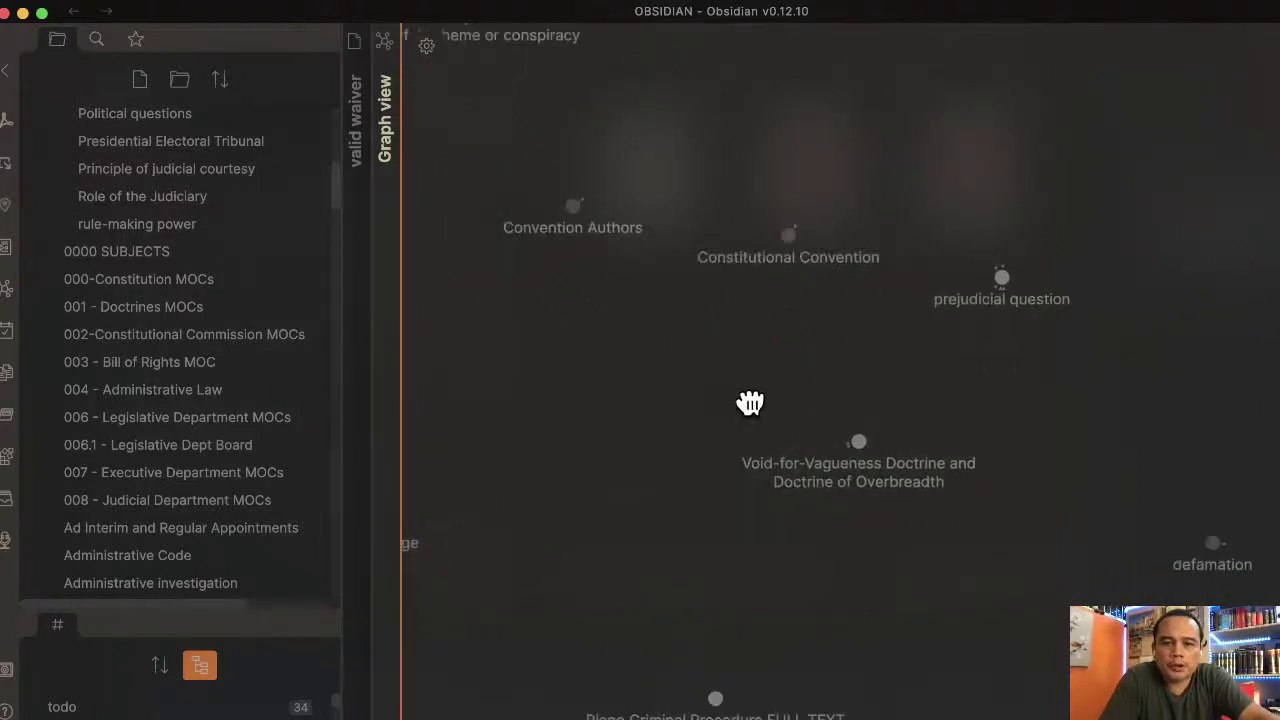
{"action": "left_click_drag", "start_coordinate": [801, 488], "coordinate": [838, 445]}
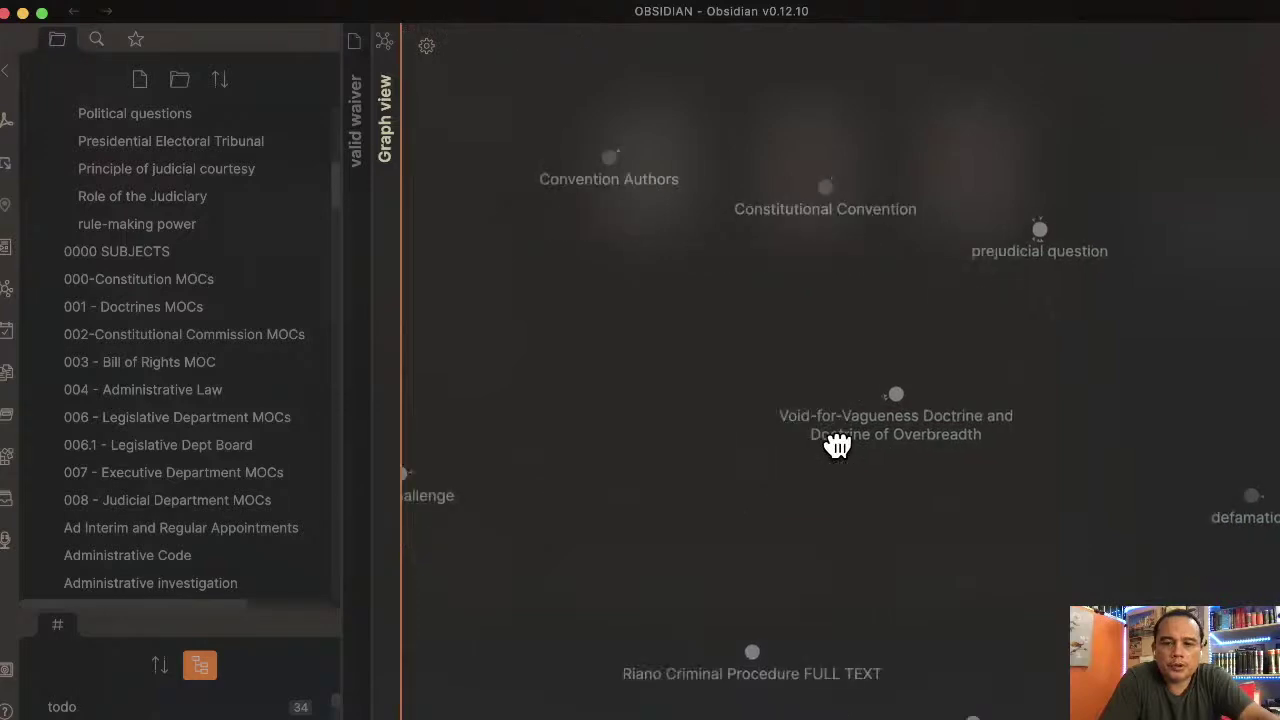
{"action": "left_click", "coordinate": [896, 398]}
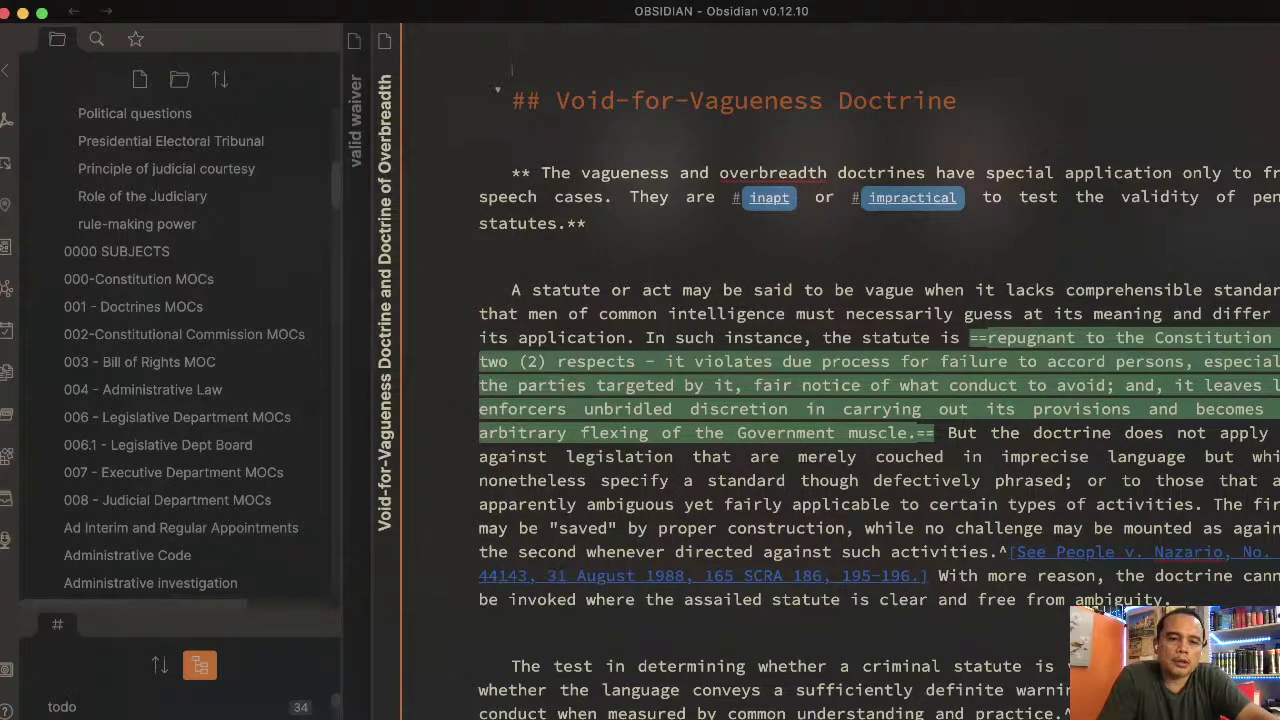
Show the Void-for-Vagueness Doctrine note in reading view and look over its opening paragraphs
{"action": "key", "text": "super+e"}
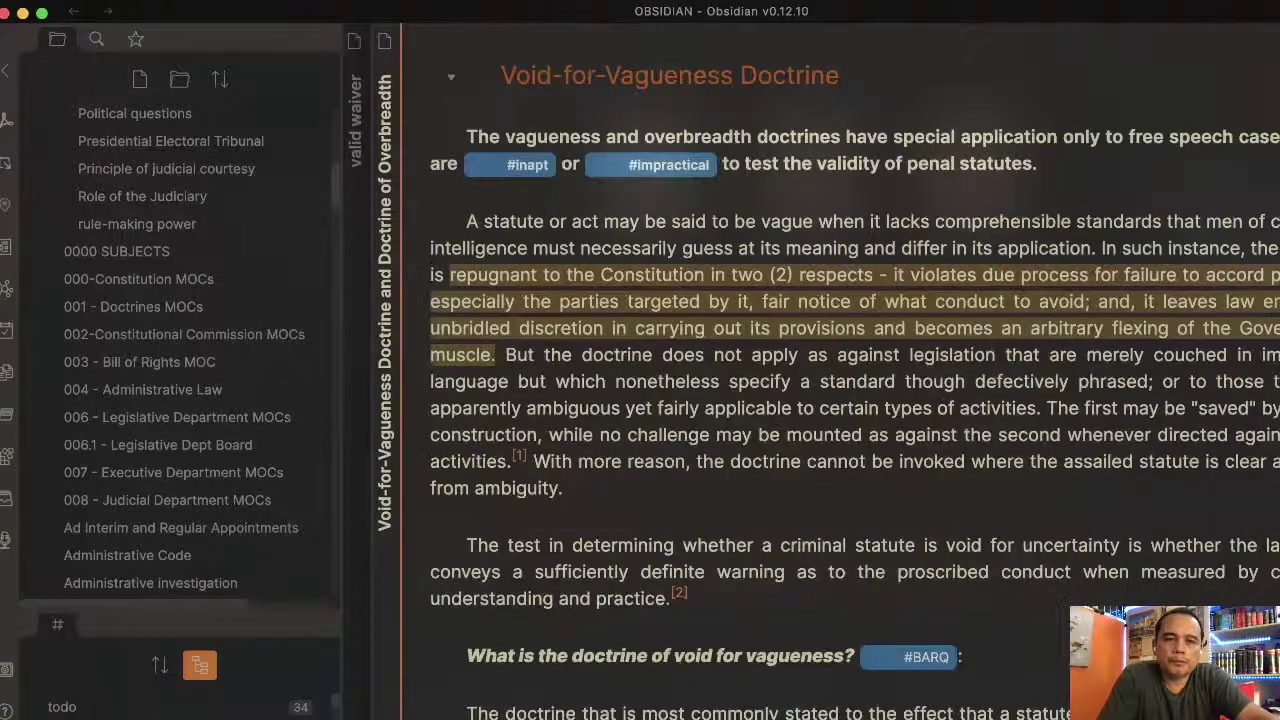
{"action": "scroll", "coordinate": [736, 405], "scroll_direction": "down", "scroll_amount": 1}
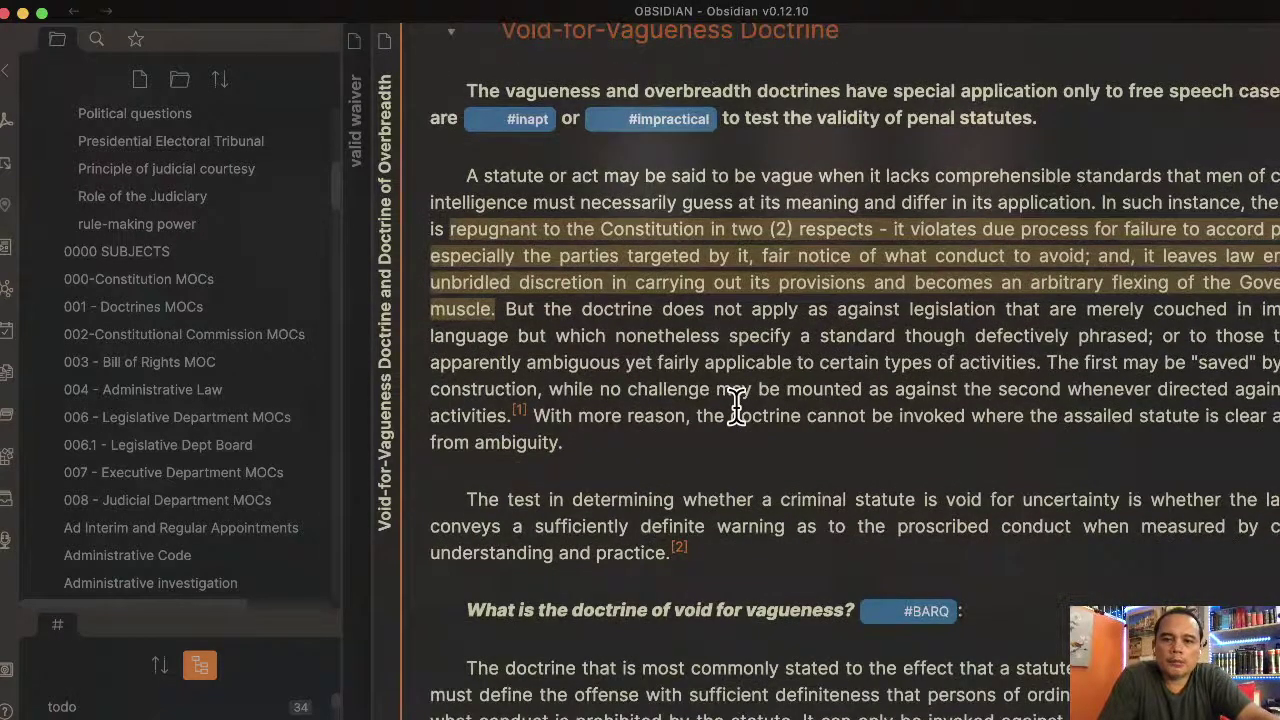
{"action": "scroll", "coordinate": [736, 405], "scroll_direction": "up", "scroll_amount": 1}
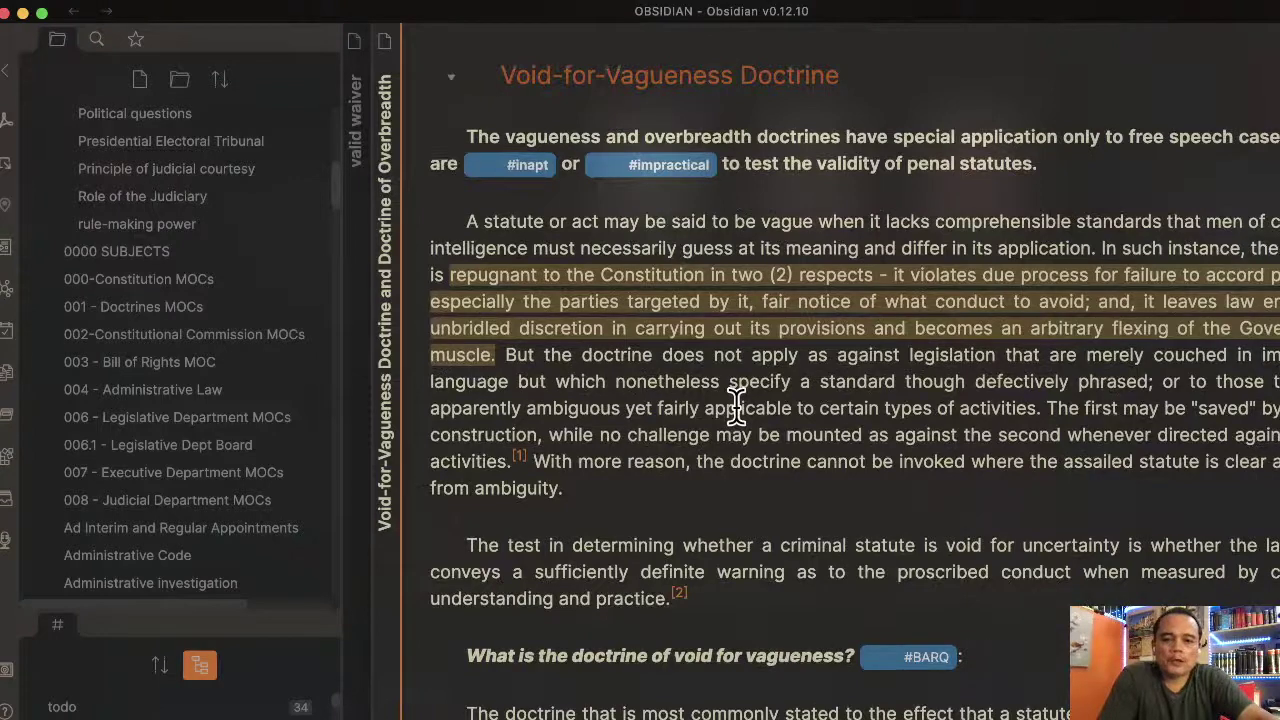
{"action": "scroll", "coordinate": [736, 405], "scroll_direction": "down", "scroll_amount": 1}
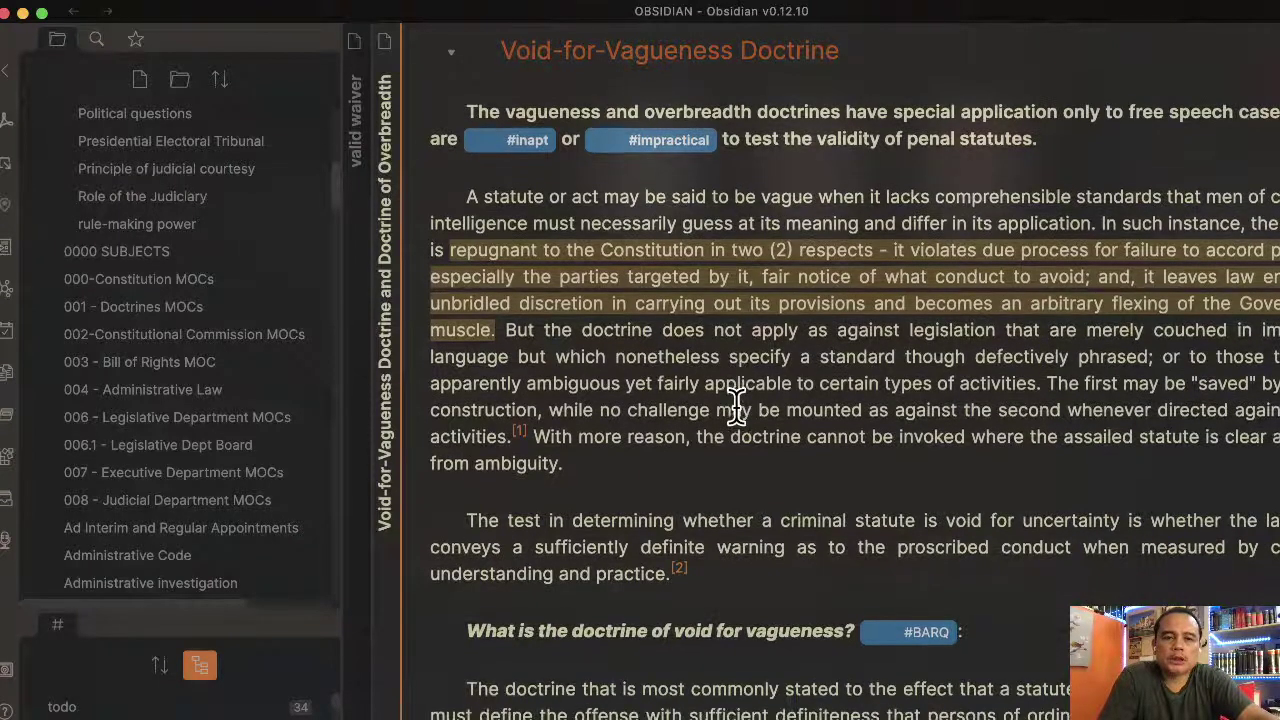
Read through the Void-for-Vagueness Doctrine note from its opening paragraphs down to the Overbreadth Doctrine section
{"action": "scroll", "coordinate": [736, 405], "scroll_direction": "up", "scroll_amount": 1}
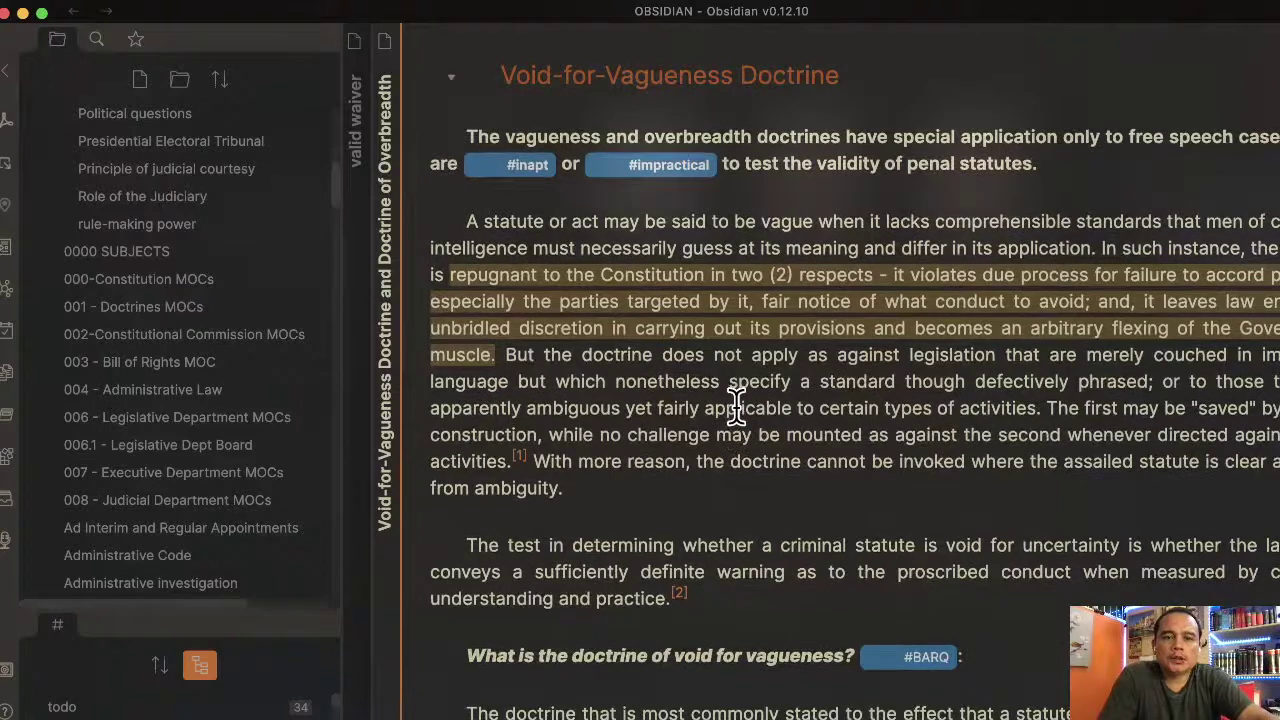
{"action": "scroll", "coordinate": [736, 405], "scroll_direction": "down", "scroll_amount": 2}
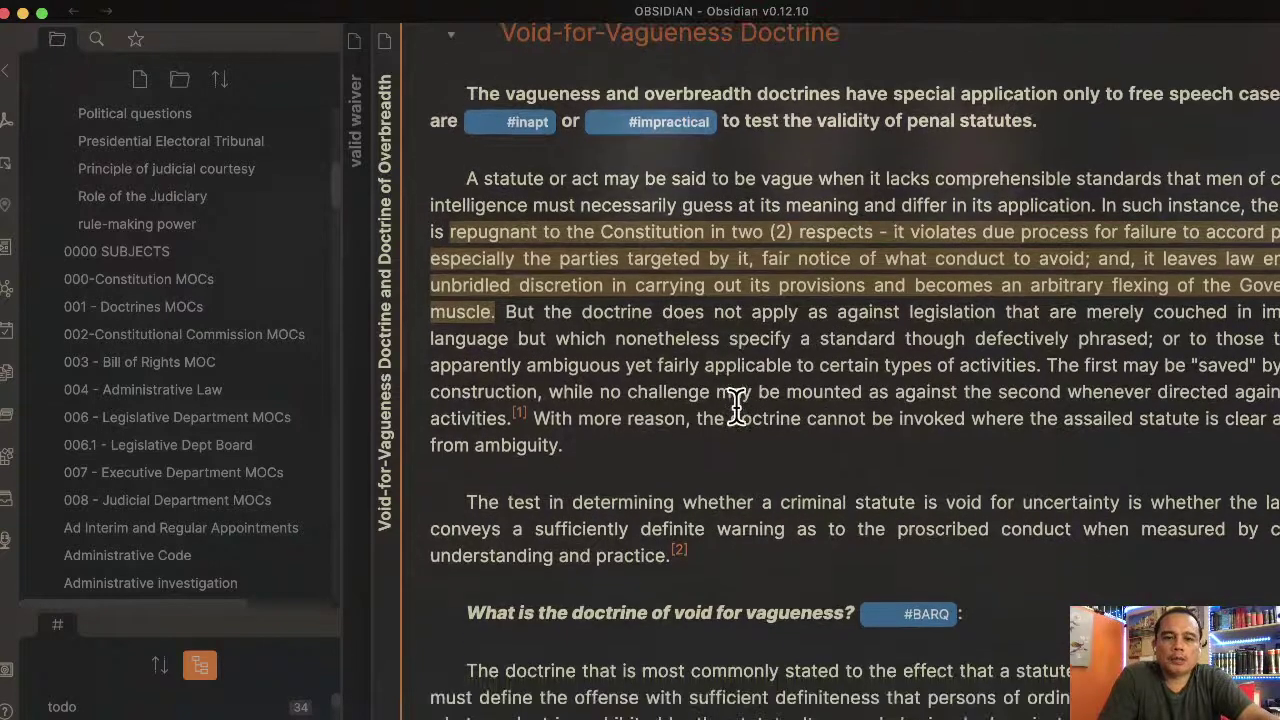
{"action": "scroll", "coordinate": [736, 405], "scroll_direction": "down", "scroll_amount": 2}
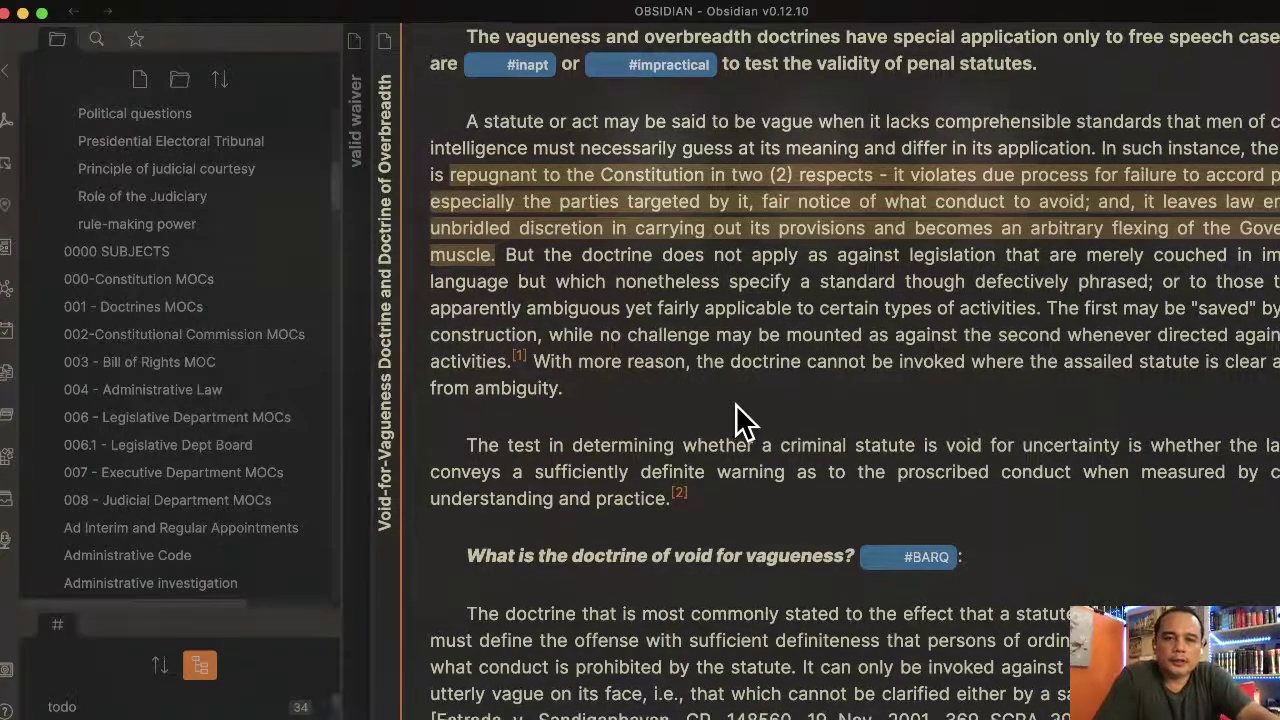
{"action": "scroll", "coordinate": [736, 405], "scroll_direction": "down", "scroll_amount": 5}
{"action": "scroll", "coordinate": [737, 440], "scroll_direction": "down", "scroll_amount": 2}
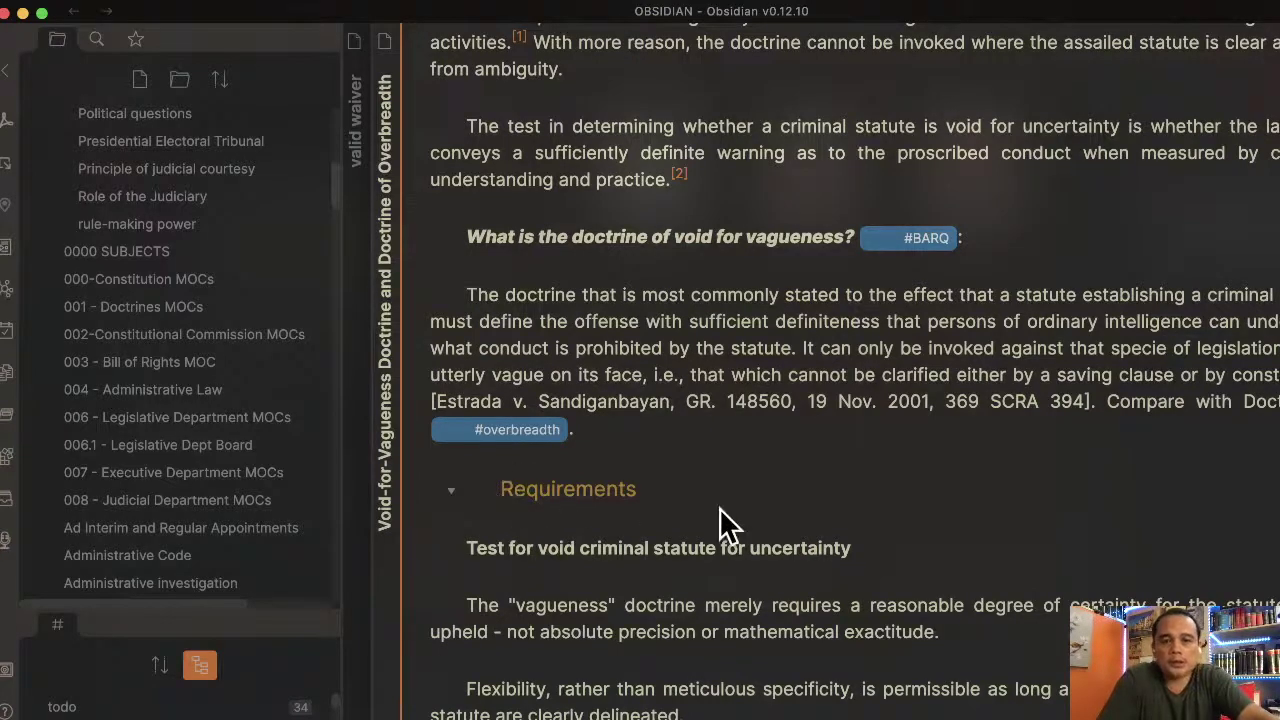
{"action": "scroll", "coordinate": [720, 510], "scroll_direction": "down", "scroll_amount": 2}
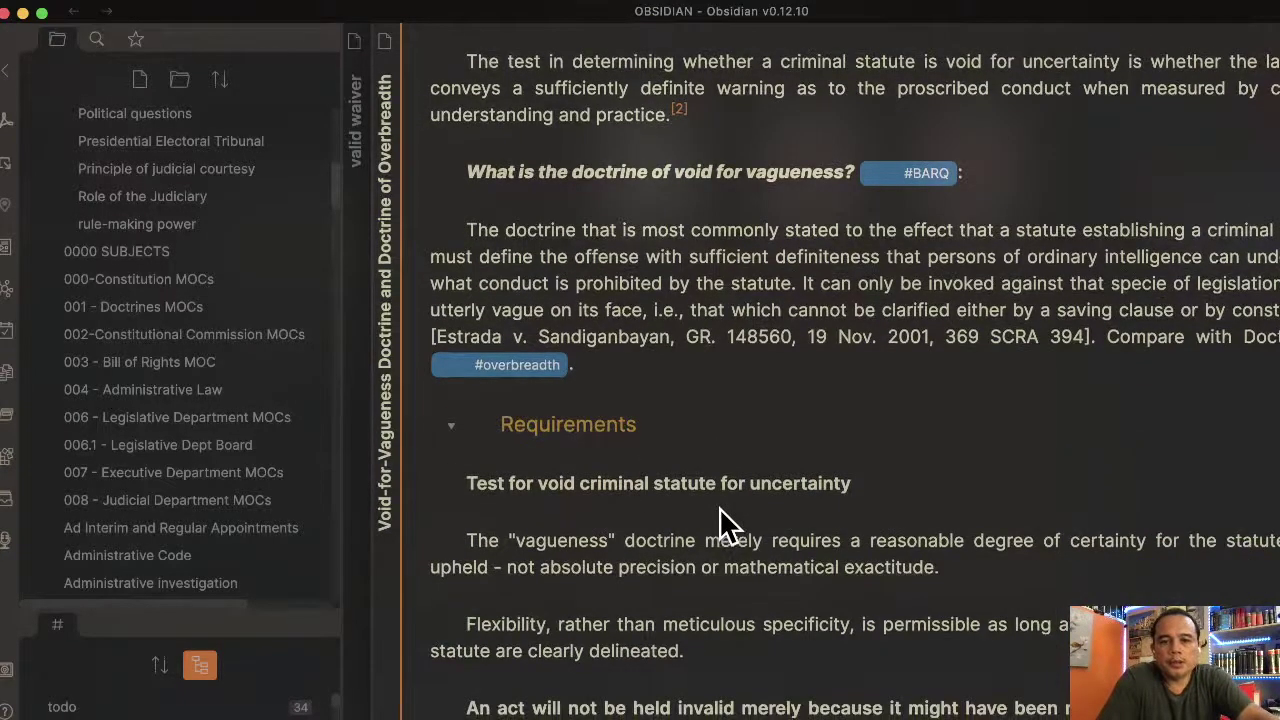
{"action": "scroll", "coordinate": [719, 507], "scroll_direction": "down", "scroll_amount": 12}
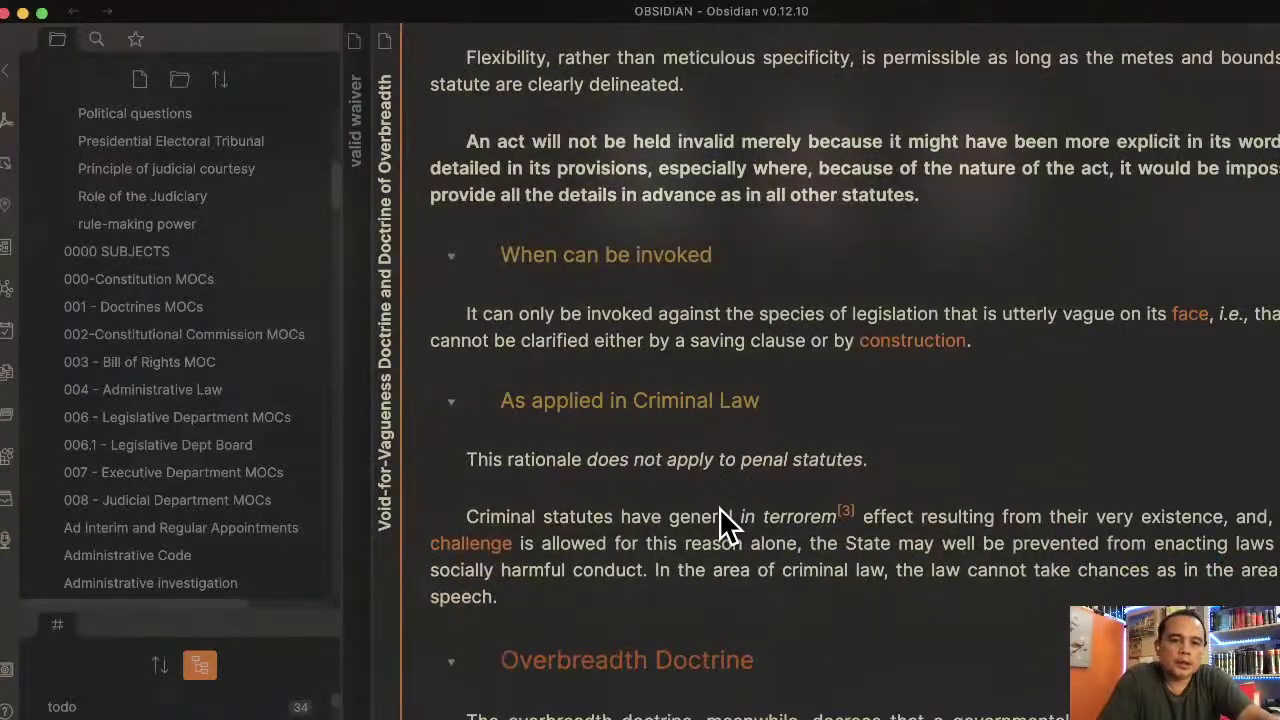
{"action": "scroll", "coordinate": [720, 508], "scroll_direction": "down", "scroll_amount": 5}
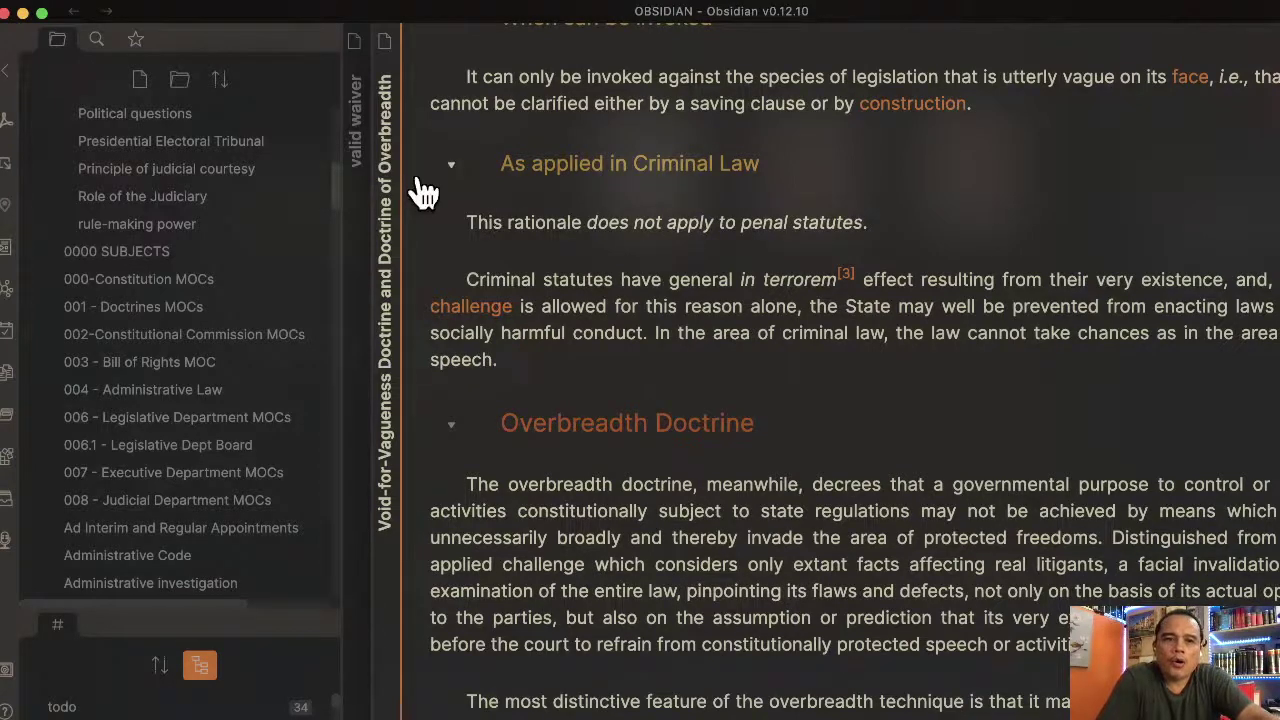
Open the "rule-making power" note and read its lists of powers, limitations and the closing discussion with its footnote
{"action": "left_click", "coordinate": [145, 233]}
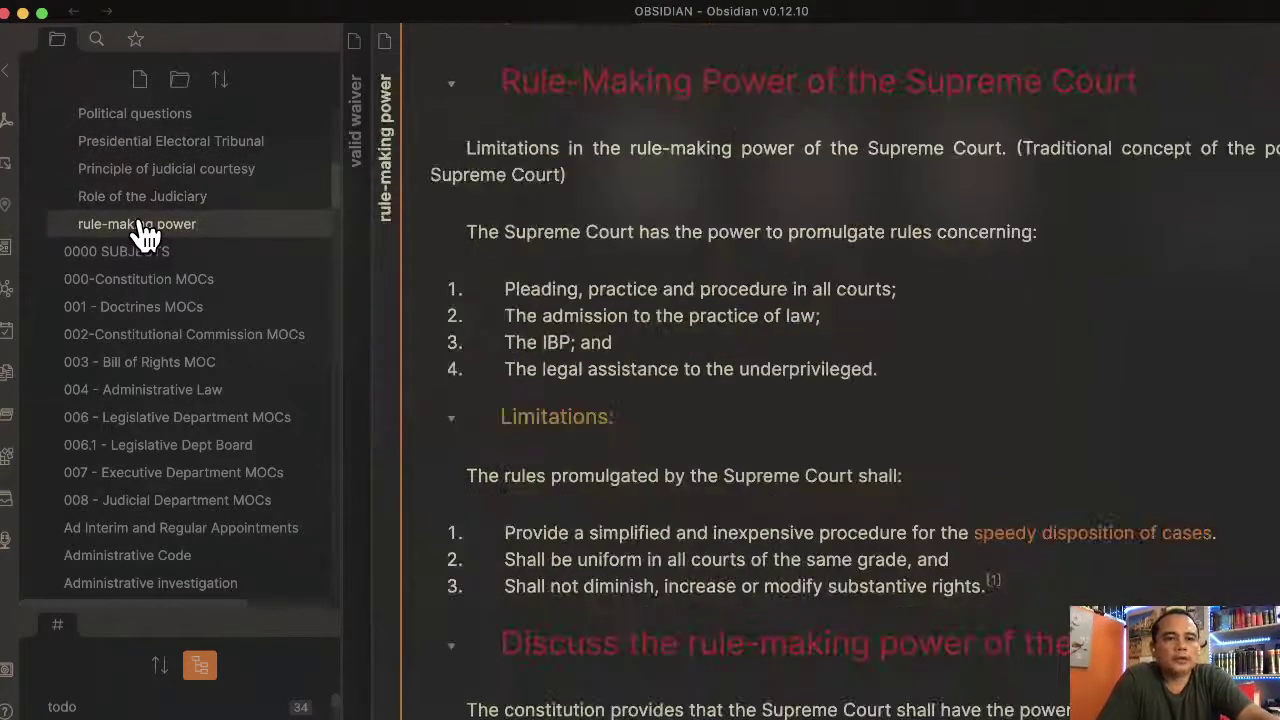
{"action": "scroll", "coordinate": [205, 237], "scroll_direction": "up", "scroll_amount": 2}
{"action": "scroll", "coordinate": [202, 230], "scroll_direction": "up", "scroll_amount": 1}
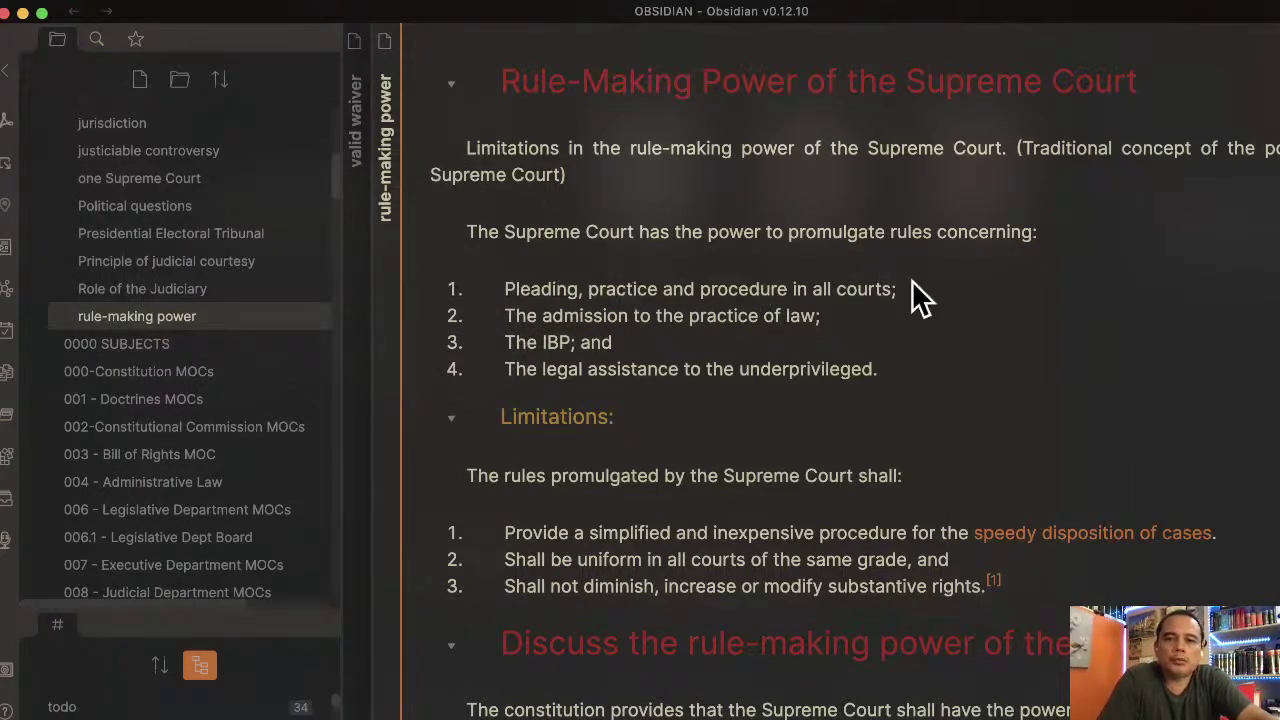
{"action": "scroll", "coordinate": [912, 280], "scroll_direction": "down", "scroll_amount": 1}
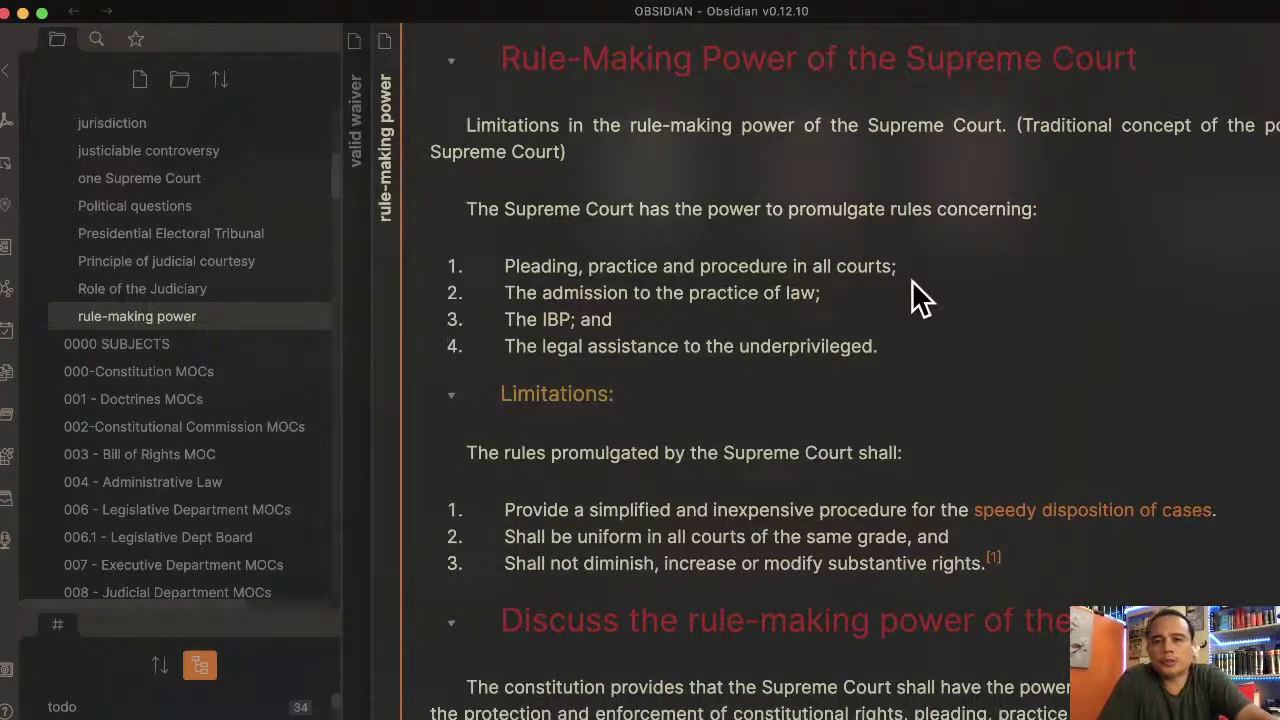
{"action": "scroll", "coordinate": [912, 282], "scroll_direction": "down", "scroll_amount": 3}
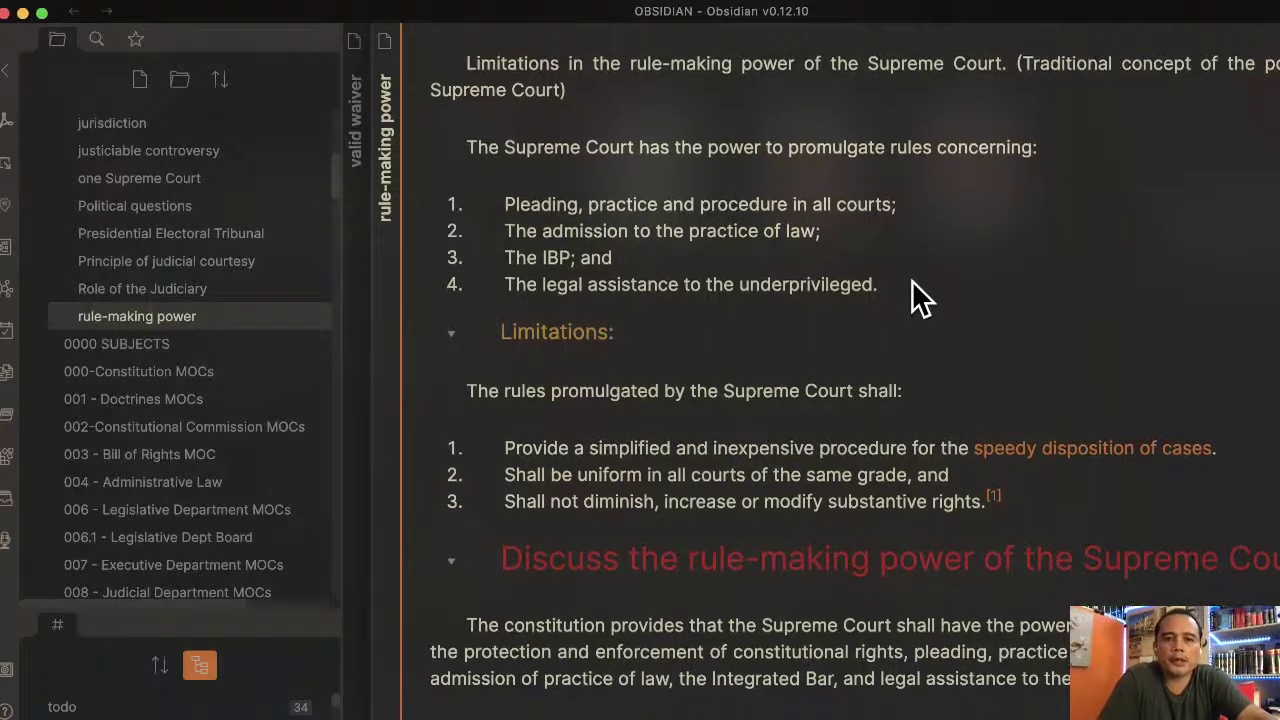
{"action": "scroll", "coordinate": [918, 297], "scroll_direction": "down", "scroll_amount": 3}
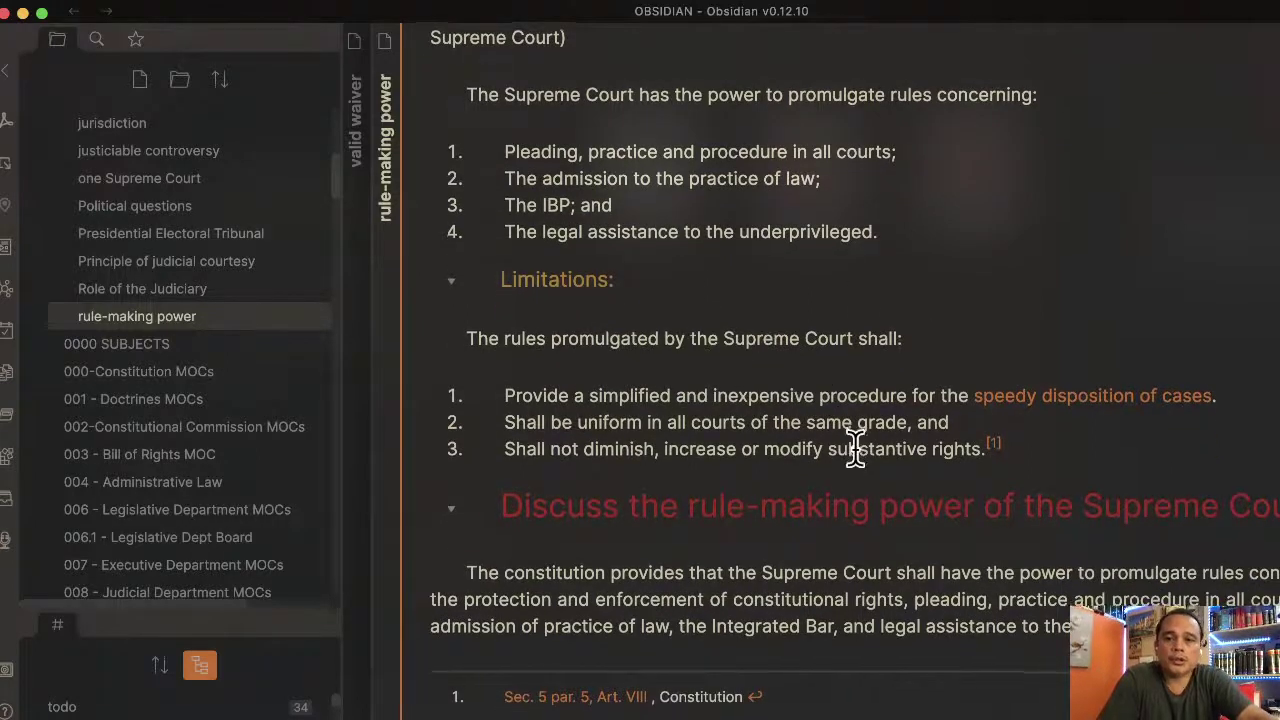
{"action": "scroll", "coordinate": [850, 445], "scroll_direction": "down", "scroll_amount": 3}
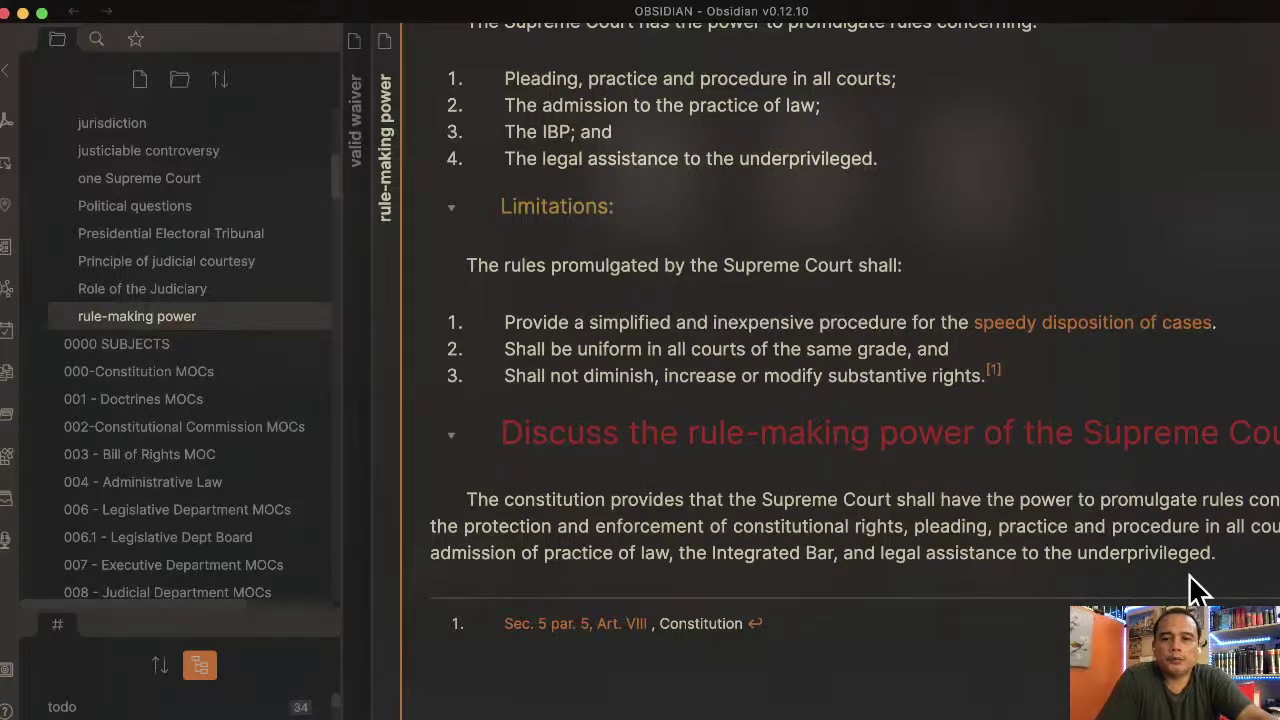
{"action": "scroll", "coordinate": [1189, 586], "scroll_direction": "up", "scroll_amount": 1}
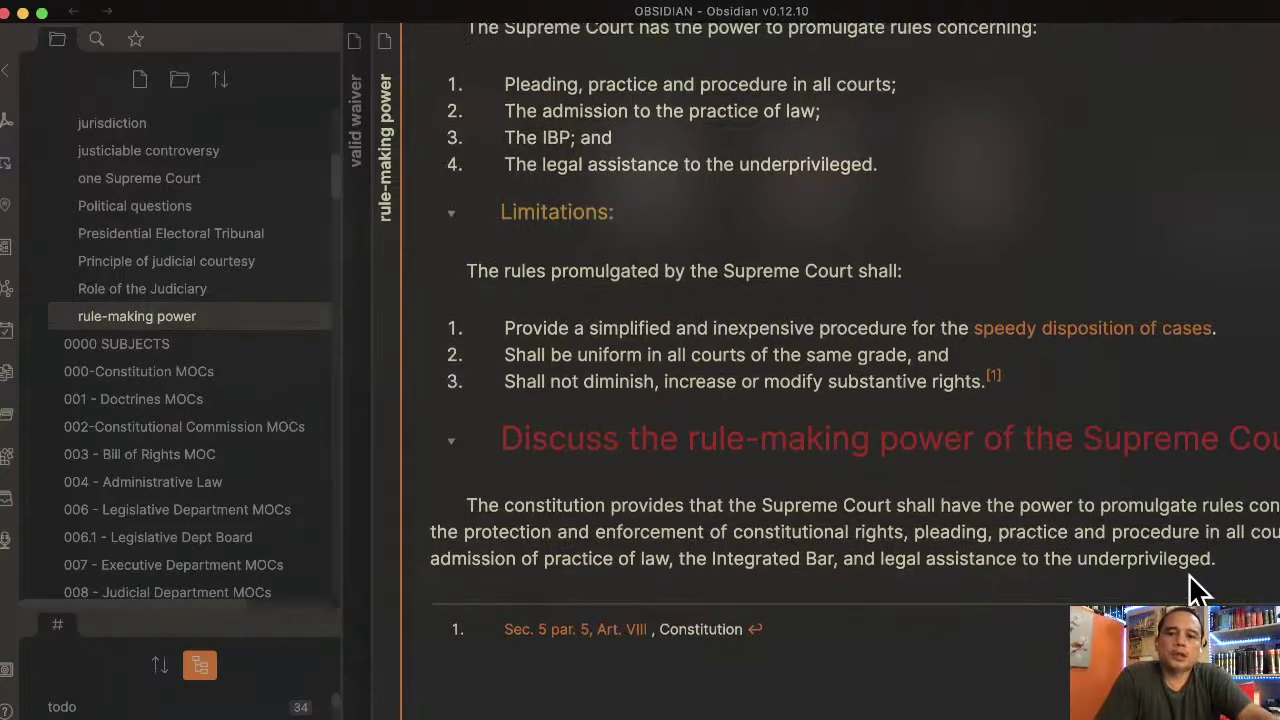
{"action": "scroll", "coordinate": [869, 350], "scroll_direction": "up", "scroll_amount": 2}
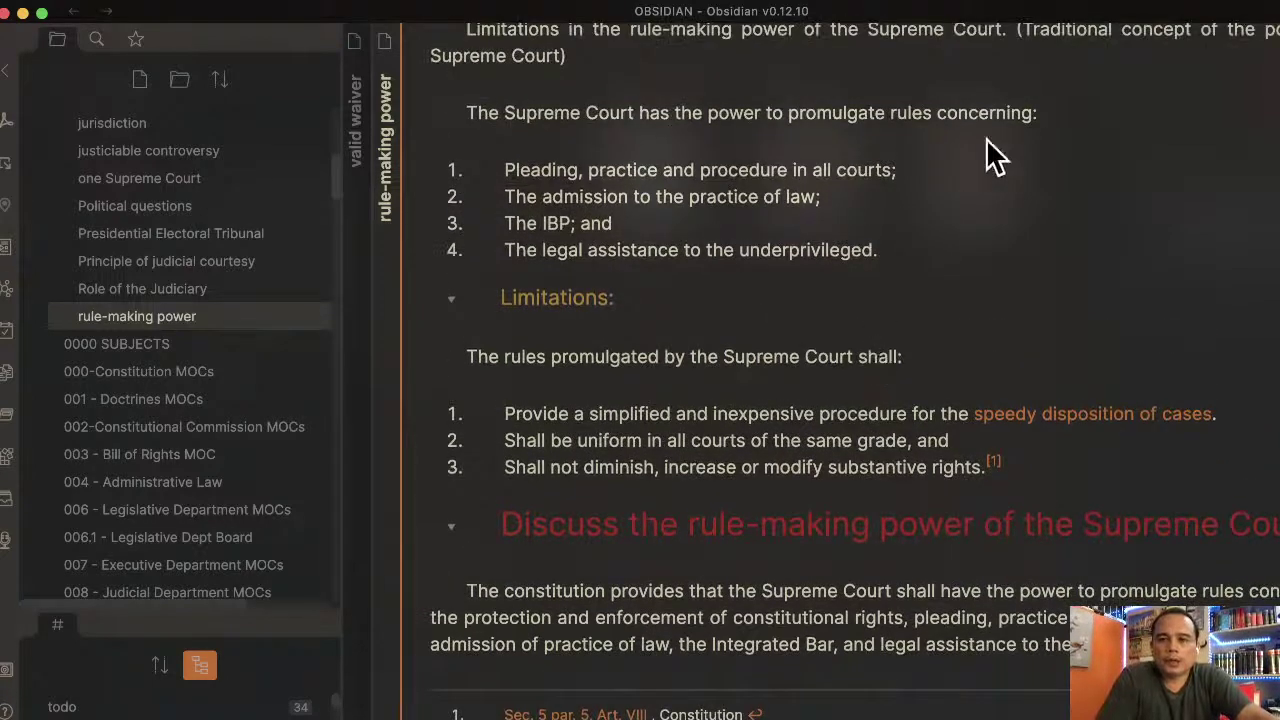
{"action": "scroll", "coordinate": [996, 120], "scroll_direction": "up", "scroll_amount": 2}
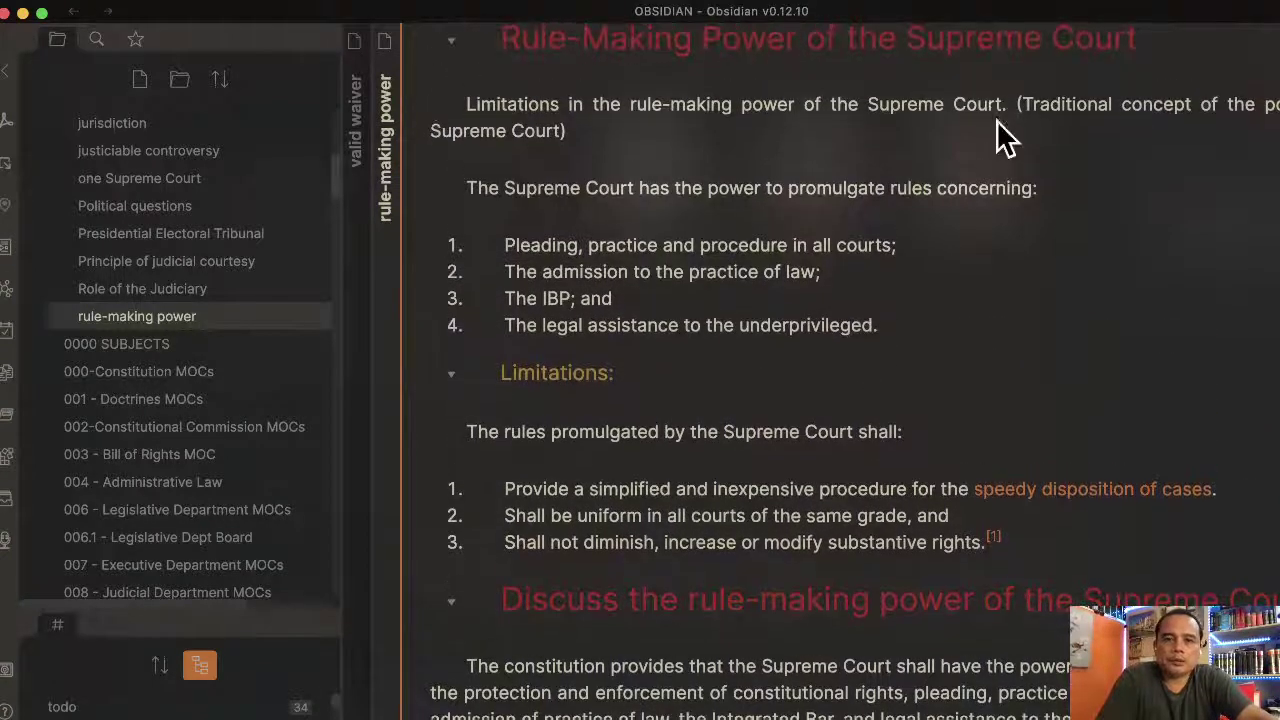
{"action": "scroll", "coordinate": [997, 120], "scroll_direction": "down", "scroll_amount": 2}
{"action": "scroll", "coordinate": [996, 120], "scroll_direction": "down", "scroll_amount": 1}
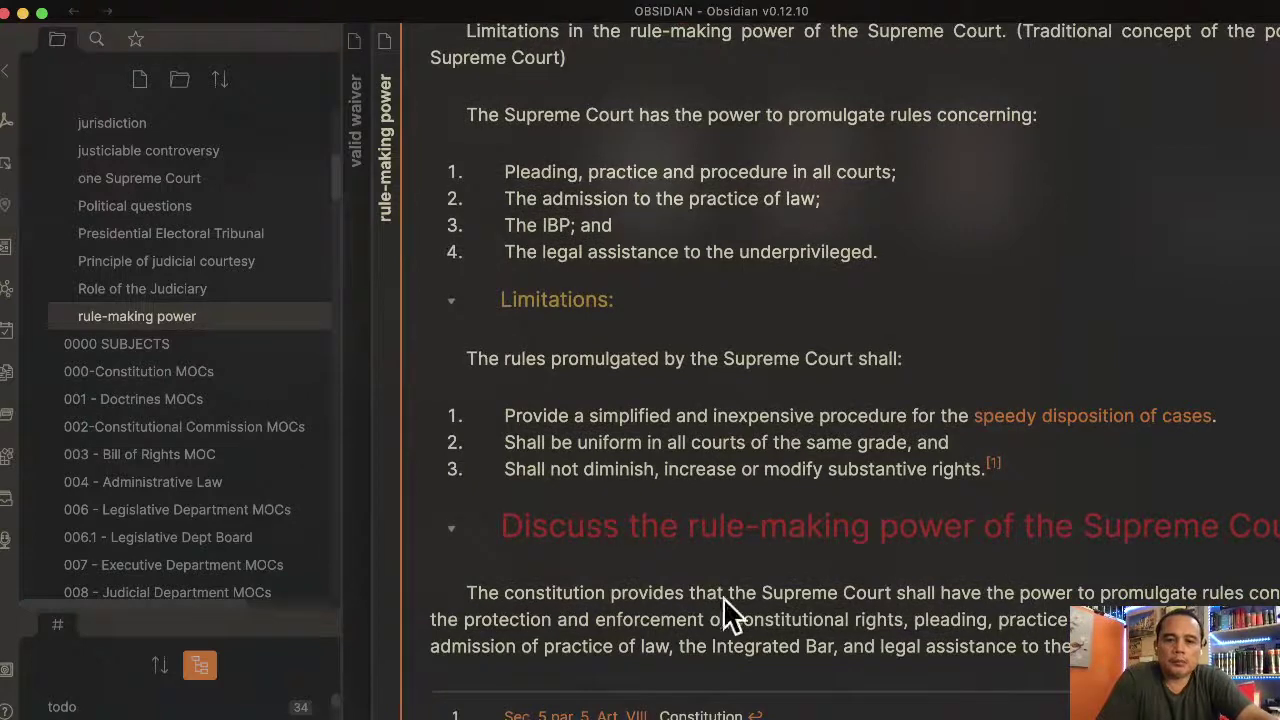
View the "000-Constitution MOCs" note, then open "003 - Bill of Rights MOC" and look over its sections and links
{"action": "left_click", "coordinate": [189, 372]}
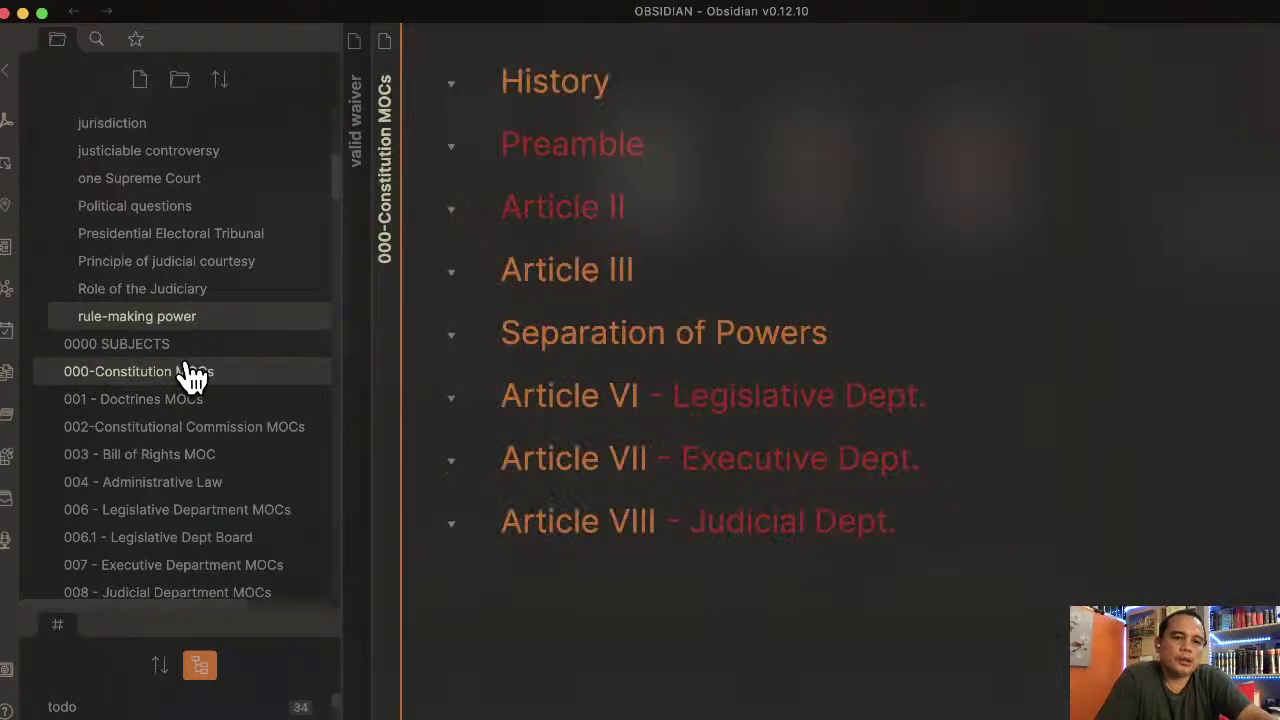
{"action": "left_click", "coordinate": [180, 458]}
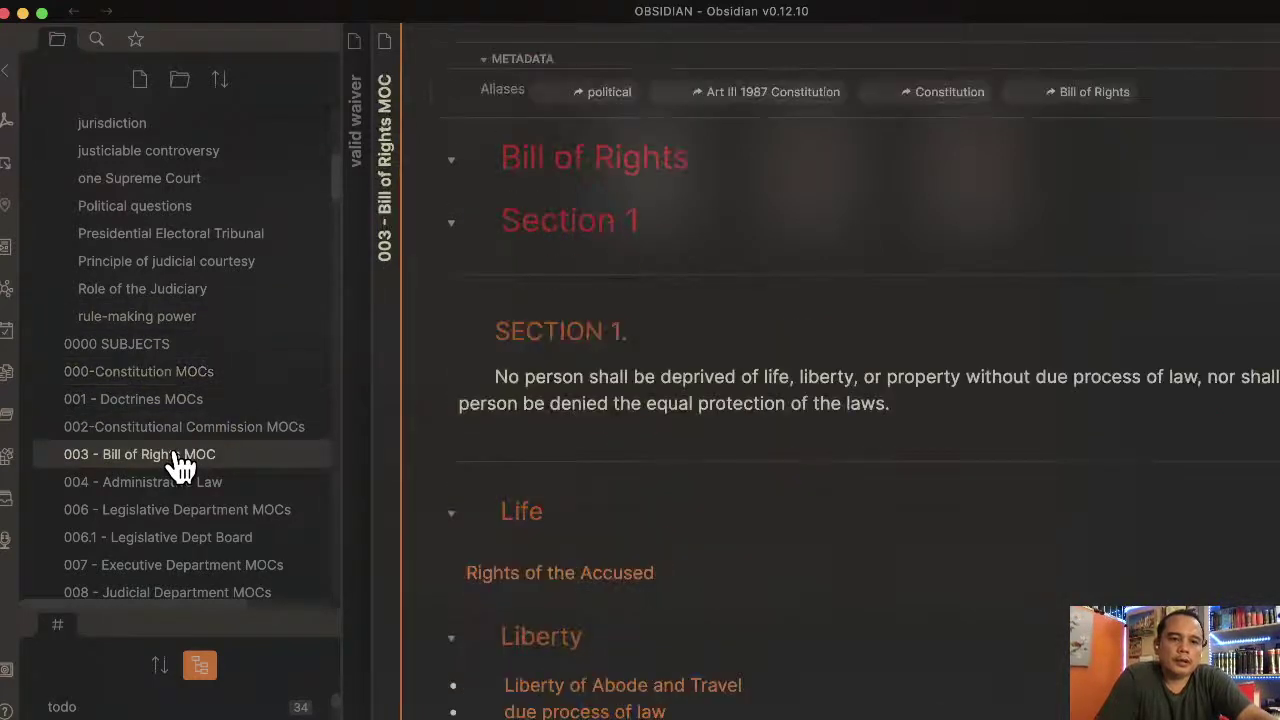
{"action": "scroll", "coordinate": [700, 486], "scroll_direction": "down", "scroll_amount": 3}
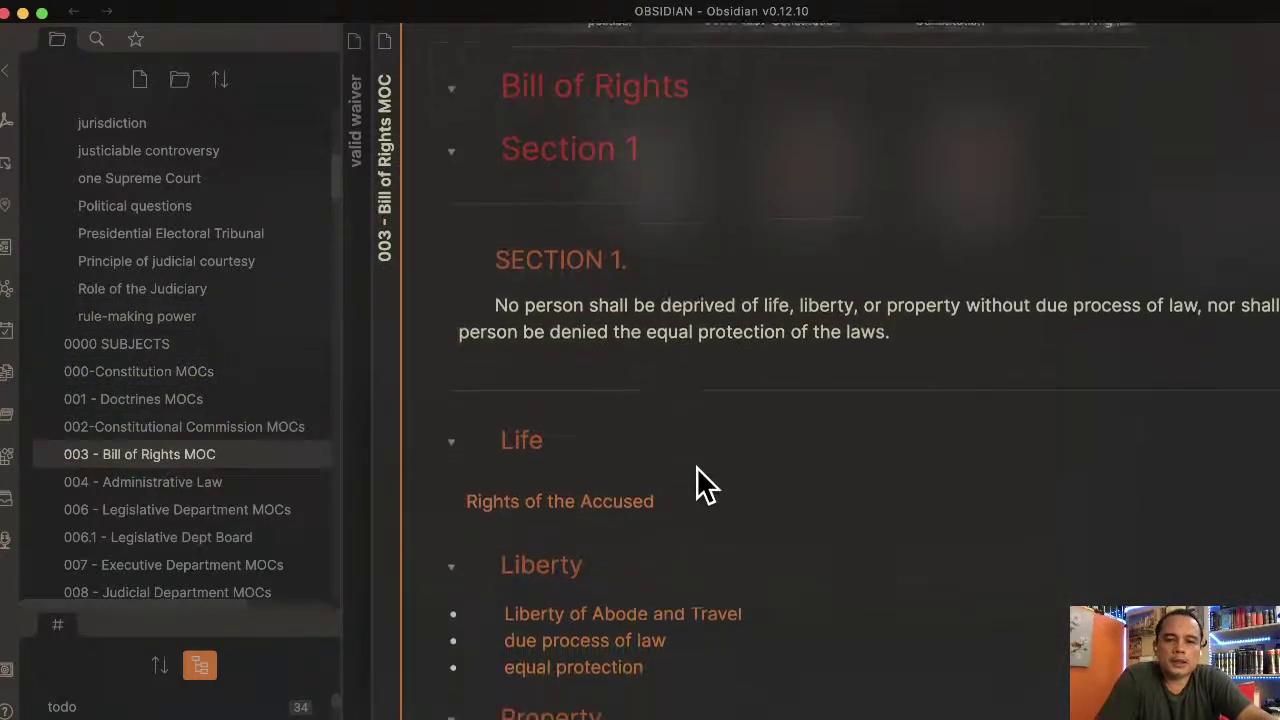
{"action": "scroll", "coordinate": [700, 486], "scroll_direction": "down", "scroll_amount": 2}
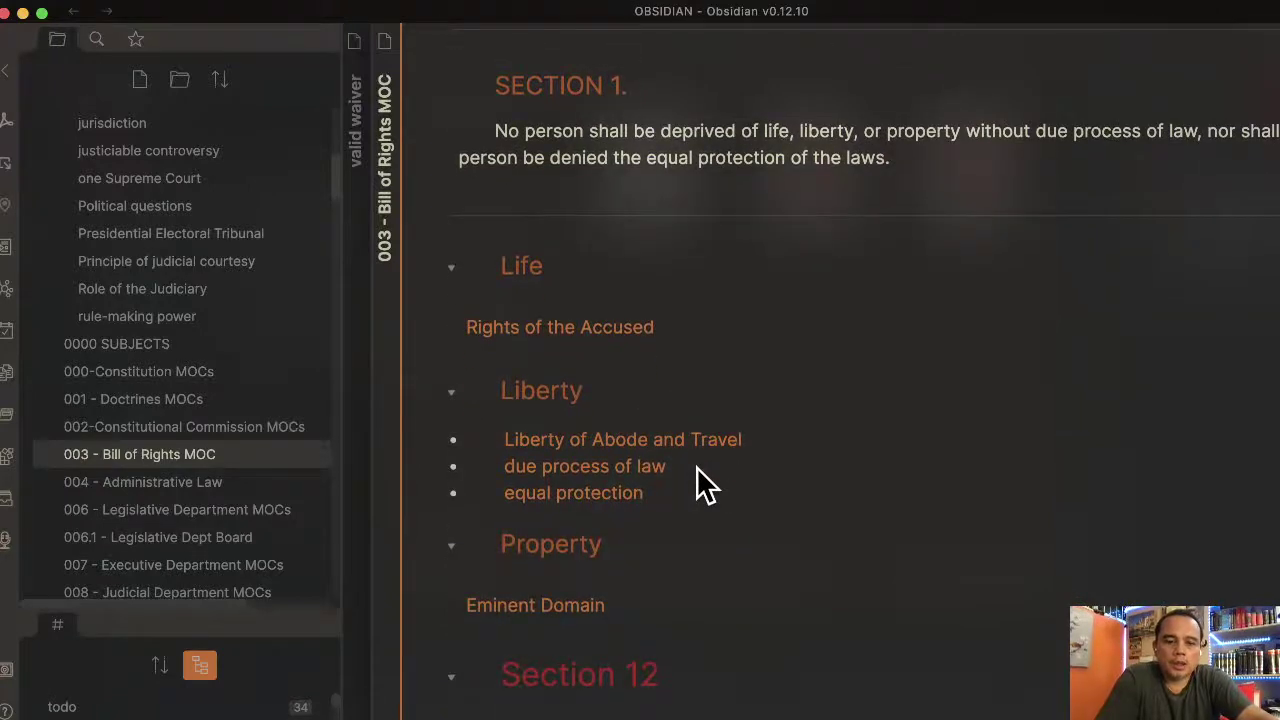
{"action": "scroll", "coordinate": [705, 486], "scroll_direction": "down", "scroll_amount": 2}
{"action": "scroll", "coordinate": [705, 486], "scroll_direction": "down", "scroll_amount": 1}
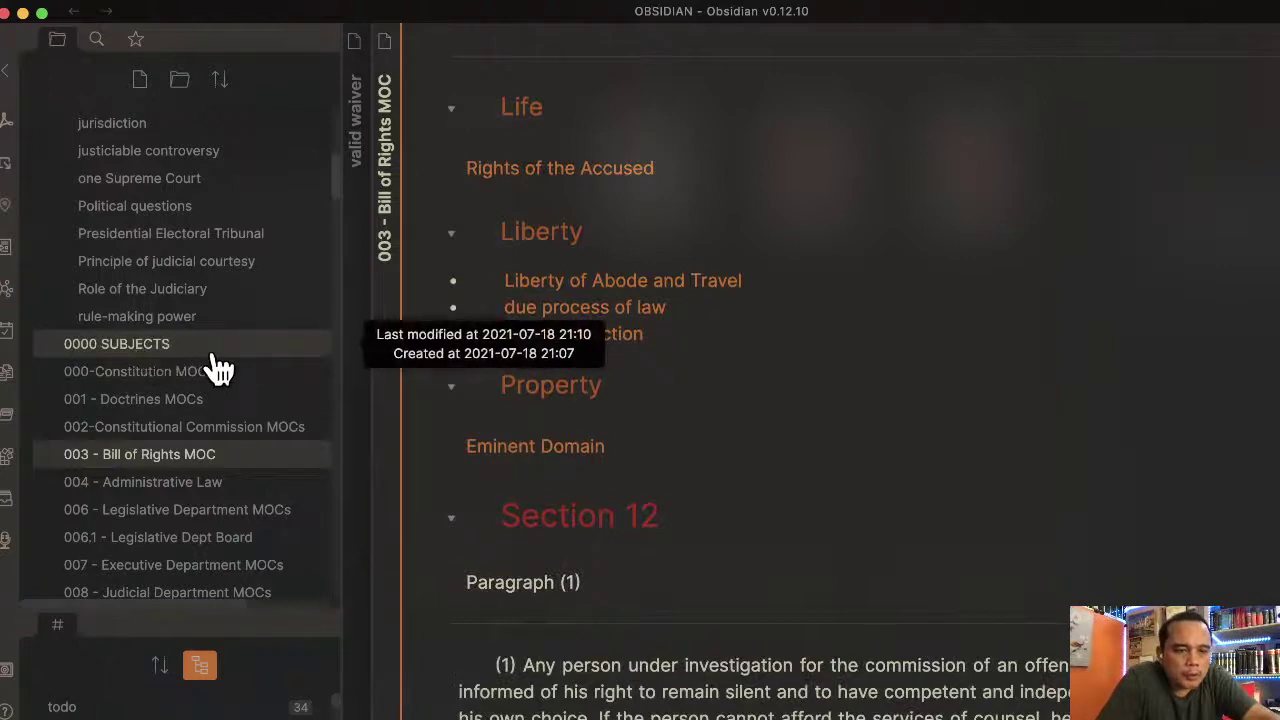
{"action": "scroll", "coordinate": [216, 367], "scroll_direction": "up", "scroll_amount": 4}
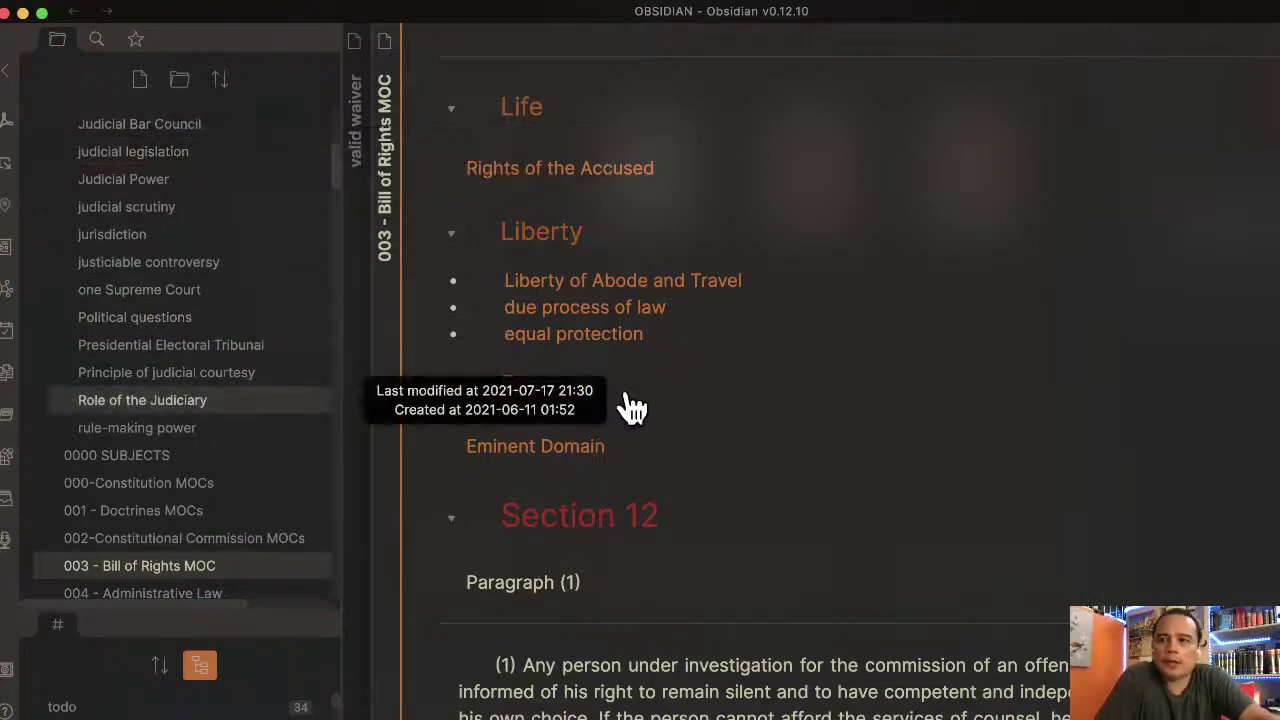
Switch back to the "valid waiver" note and show it in reading view
{"action": "left_click", "coordinate": [363, 309]}
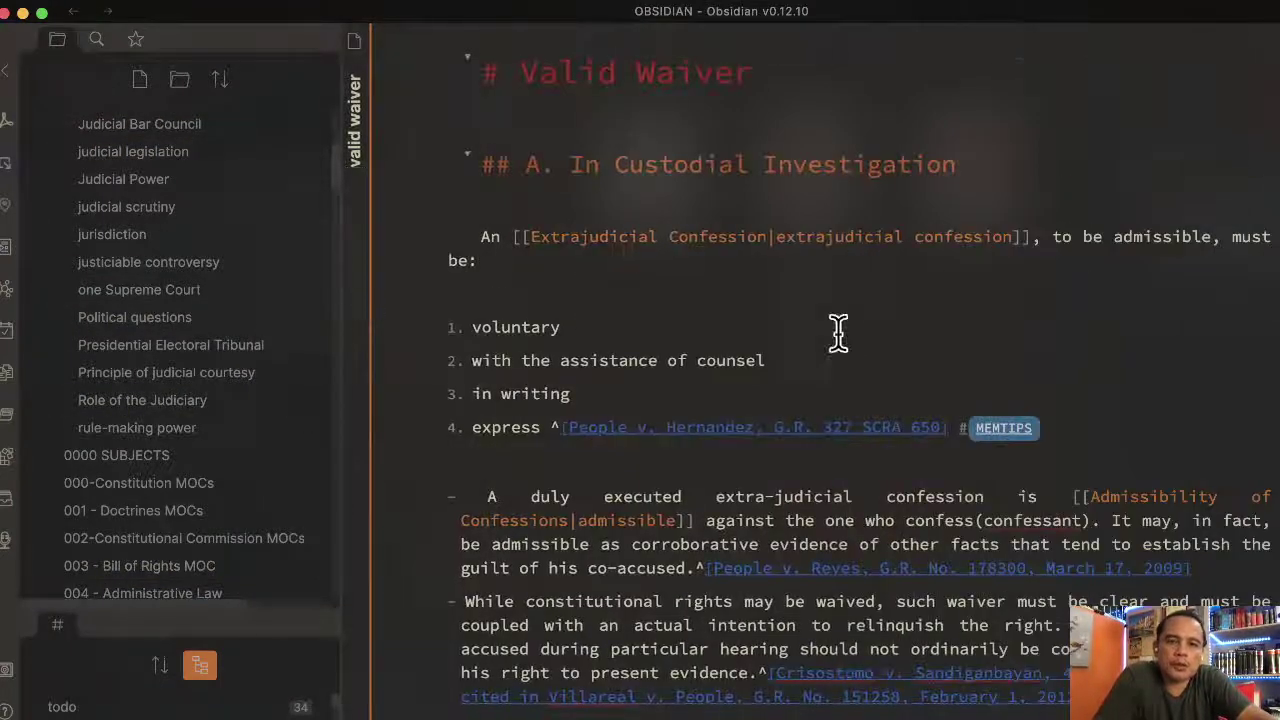
{"action": "scroll", "coordinate": [850, 337], "scroll_direction": "down", "scroll_amount": 2}
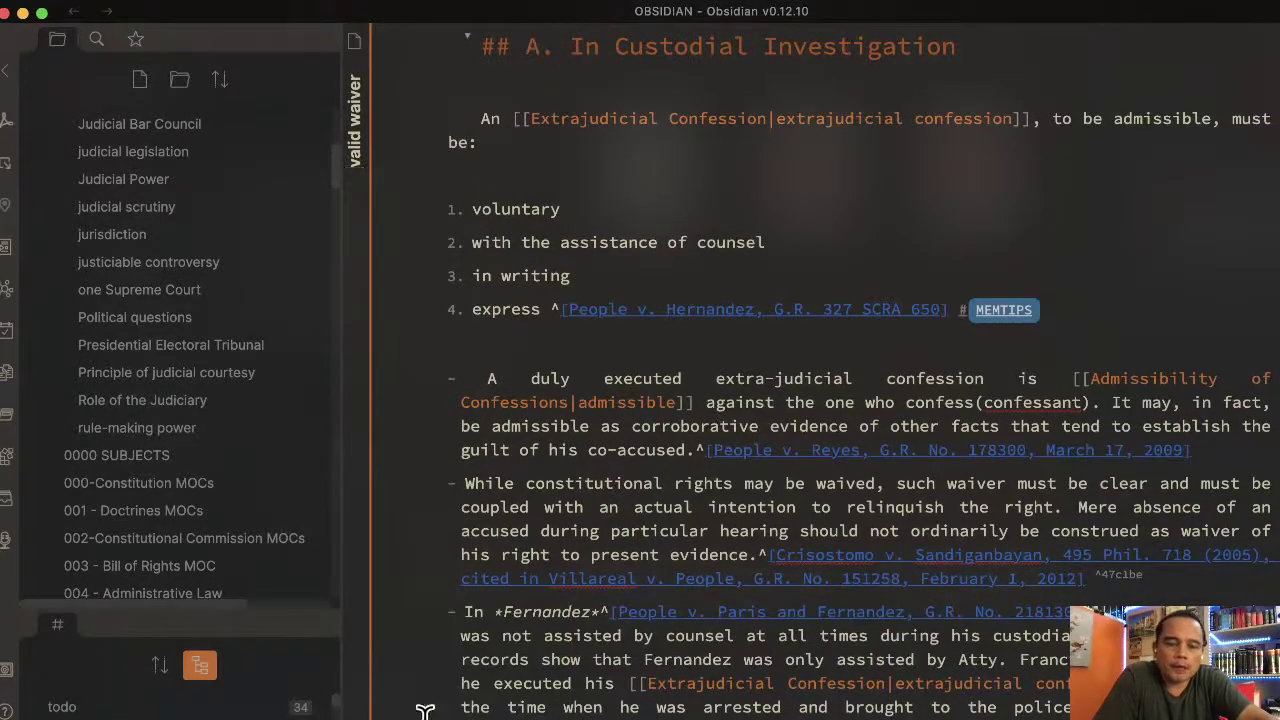
{"action": "scroll", "coordinate": [607, 590], "scroll_direction": "up", "scroll_amount": 2}
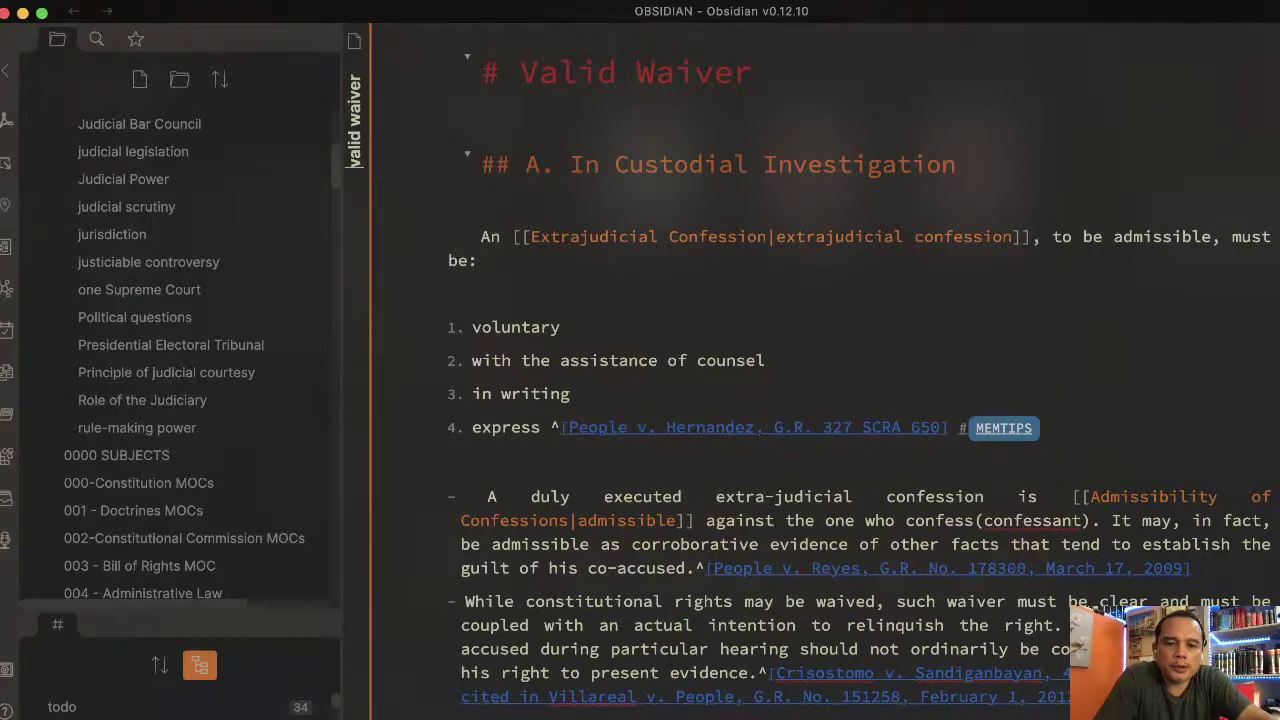
{"action": "key", "text": "super+e"}
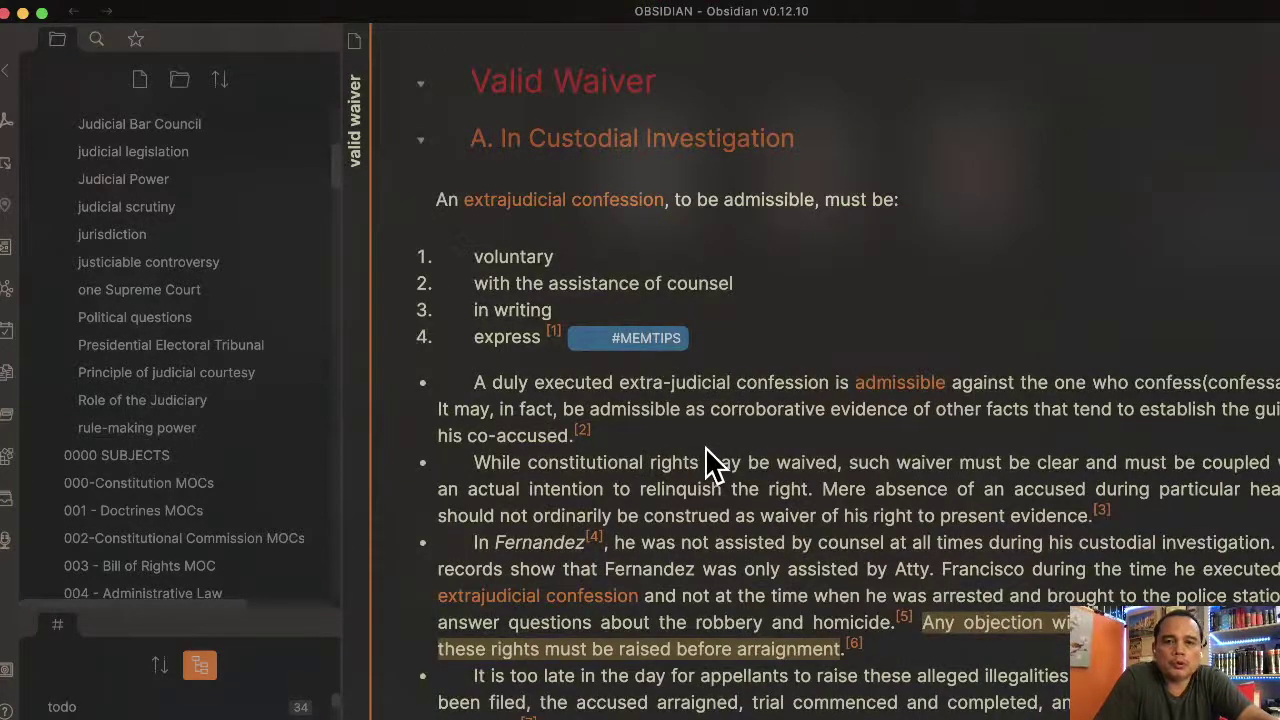
Read through the "valid waiver" note down to its related links and footnotes, and return to the "Implied waiver" section
{"action": "scroll", "coordinate": [712, 462], "scroll_direction": "down", "scroll_amount": 6}
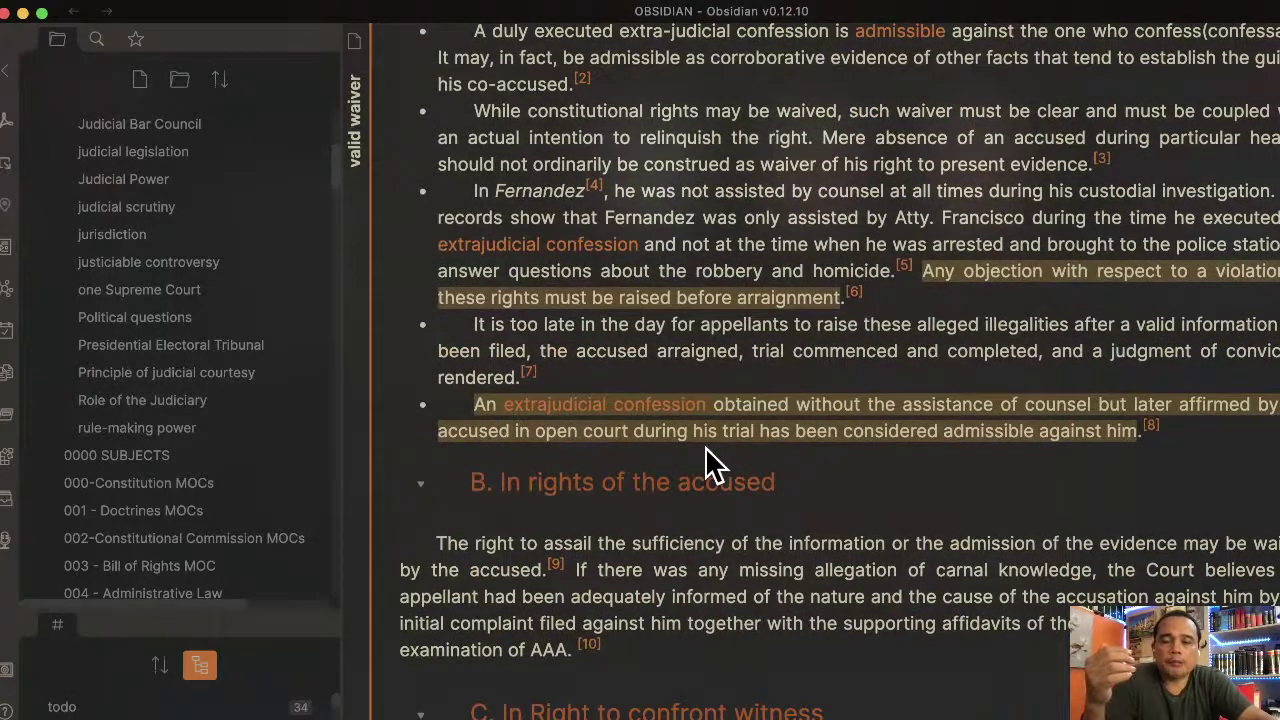
{"action": "scroll", "coordinate": [705, 446], "scroll_direction": "down", "scroll_amount": 18}
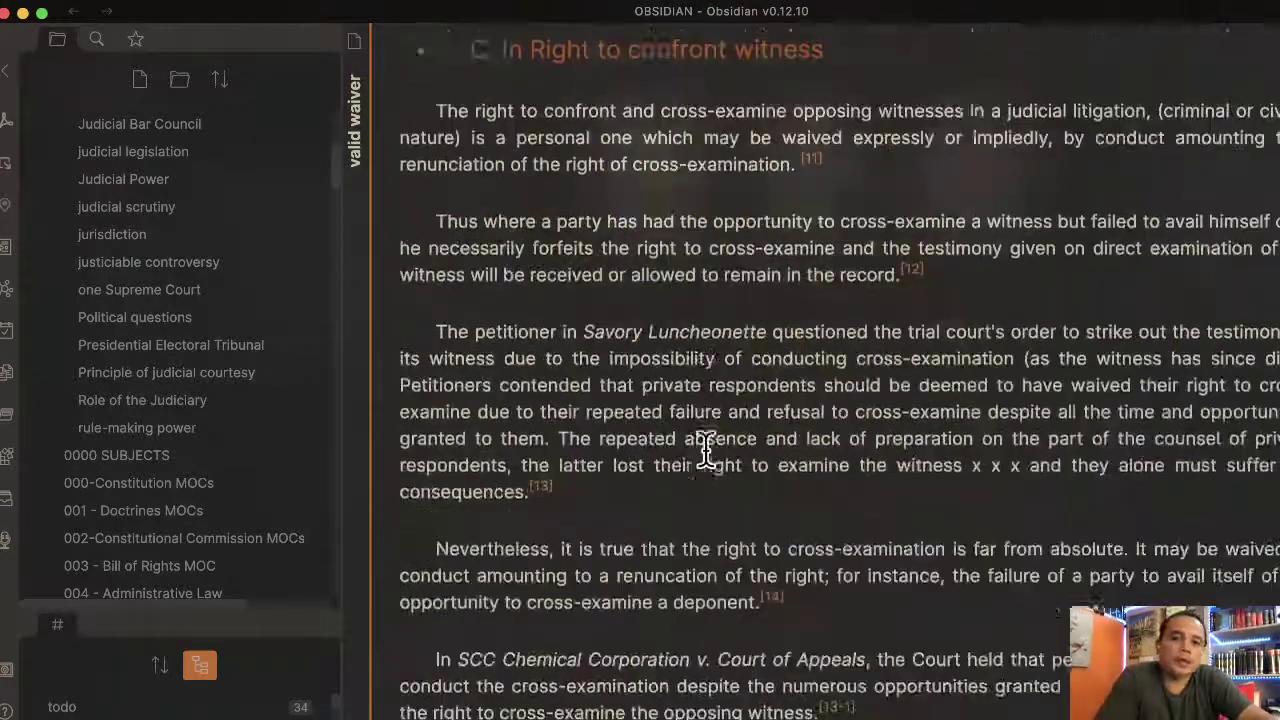
{"action": "scroll", "coordinate": [705, 446], "scroll_direction": "down", "scroll_amount": 3}
{"action": "scroll", "coordinate": [705, 446], "scroll_direction": "up", "scroll_amount": 2}
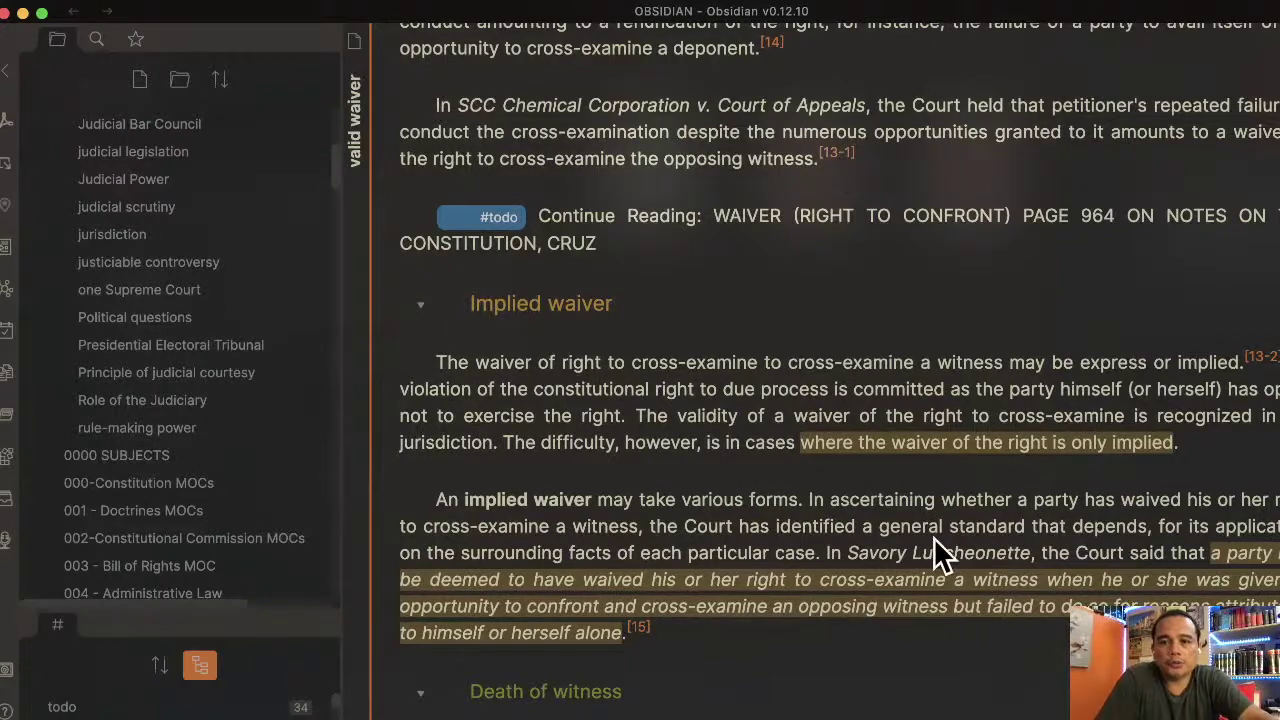
{"action": "scroll", "coordinate": [933, 540], "scroll_direction": "down", "scroll_amount": 15}
{"action": "scroll", "coordinate": [933, 556], "scroll_direction": "down", "scroll_amount": 2}
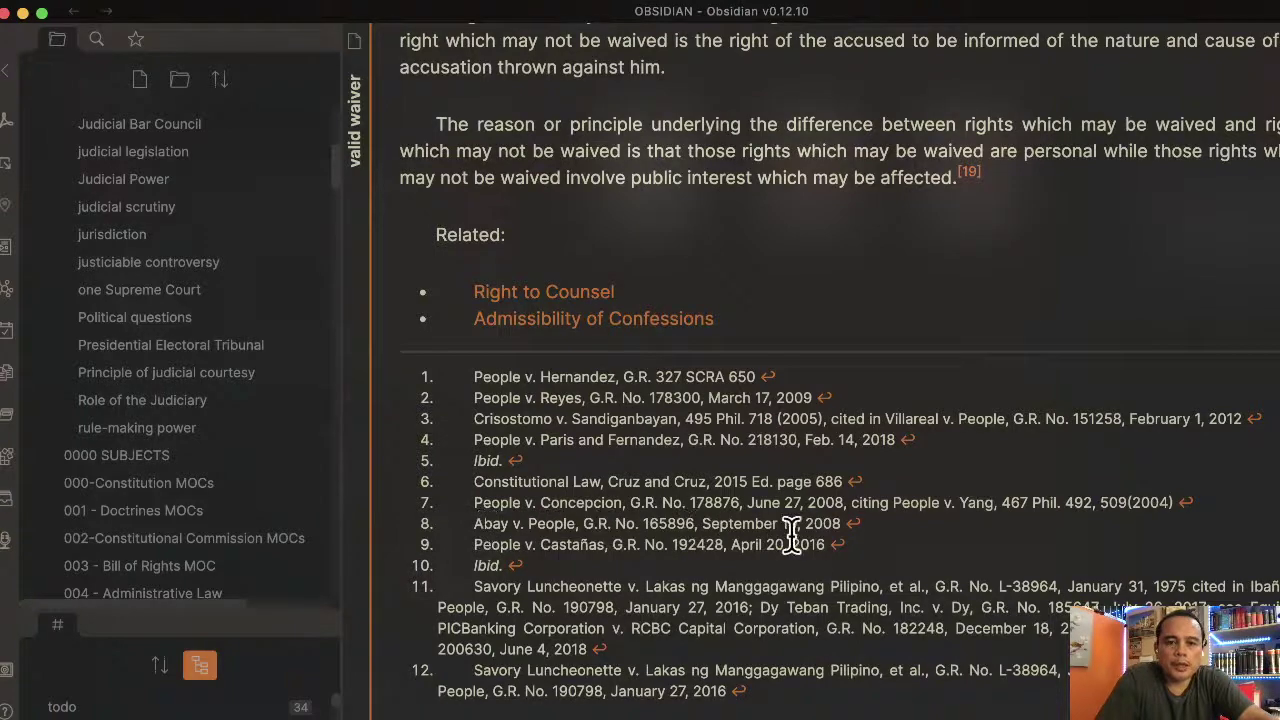
{"action": "scroll", "coordinate": [755, 637], "scroll_direction": "down", "scroll_amount": 2}
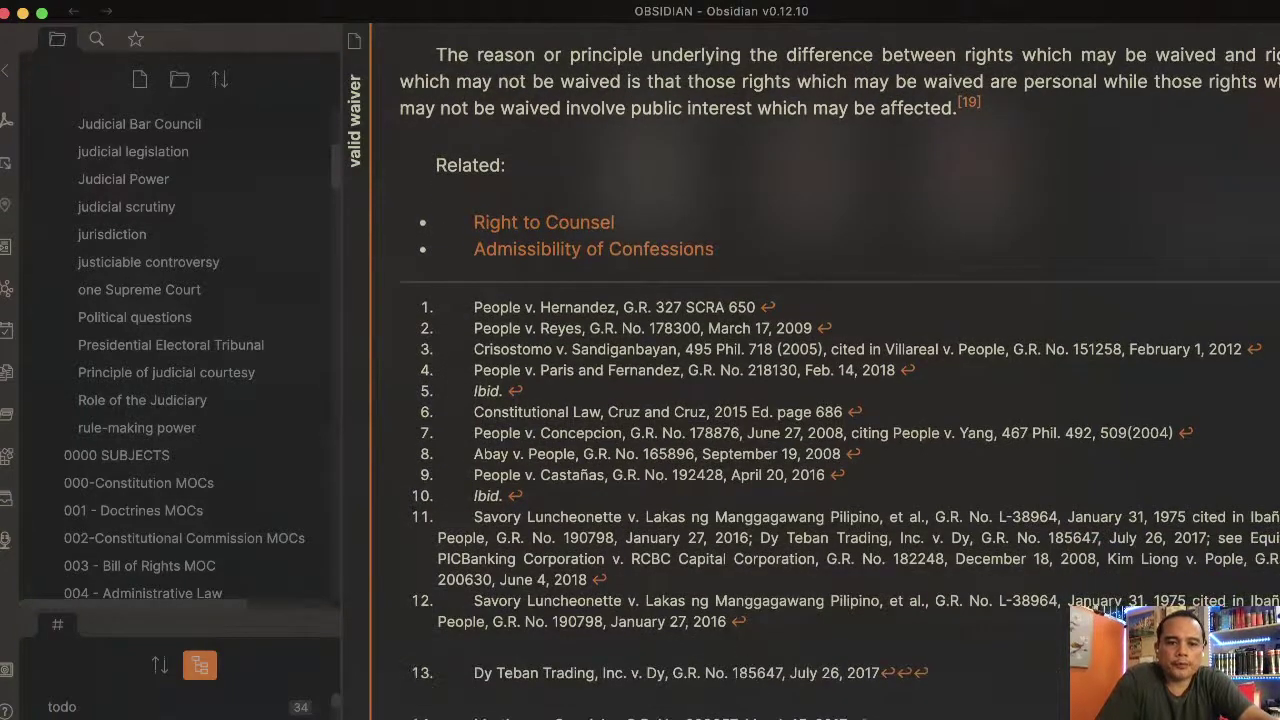
{"action": "scroll", "coordinate": [825, 400], "scroll_direction": "up", "scroll_amount": 15}
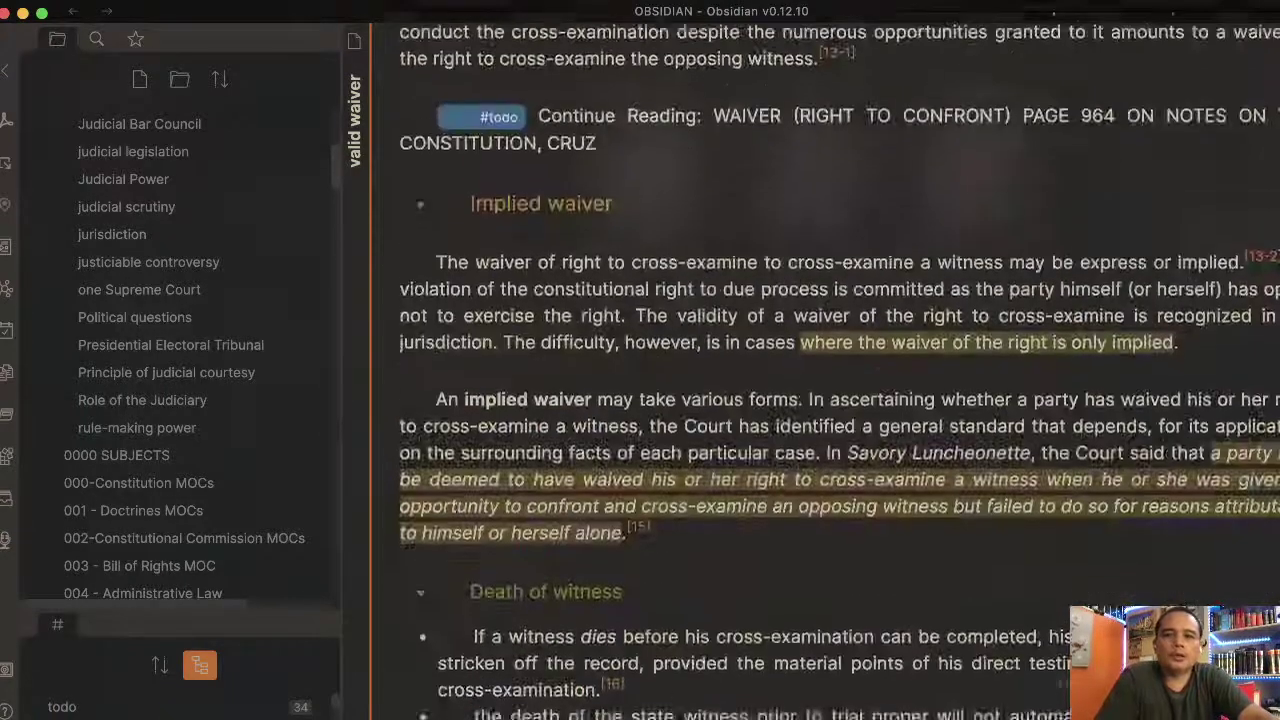
{"action": "scroll", "coordinate": [825, 400], "scroll_direction": "up", "scroll_amount": 2}
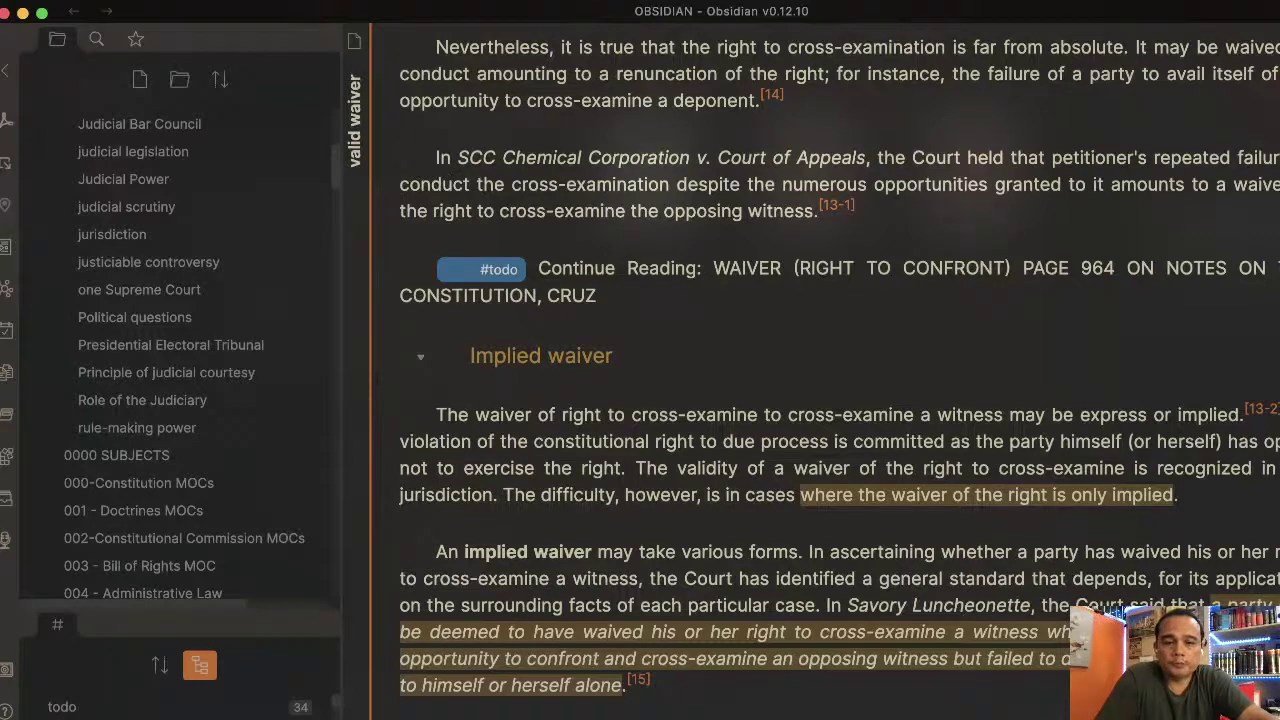
Open the local graph of the "valid waiver" note and look over the whole ring of notes linked to it
{"action": "right_click", "coordinate": [355, 163]}
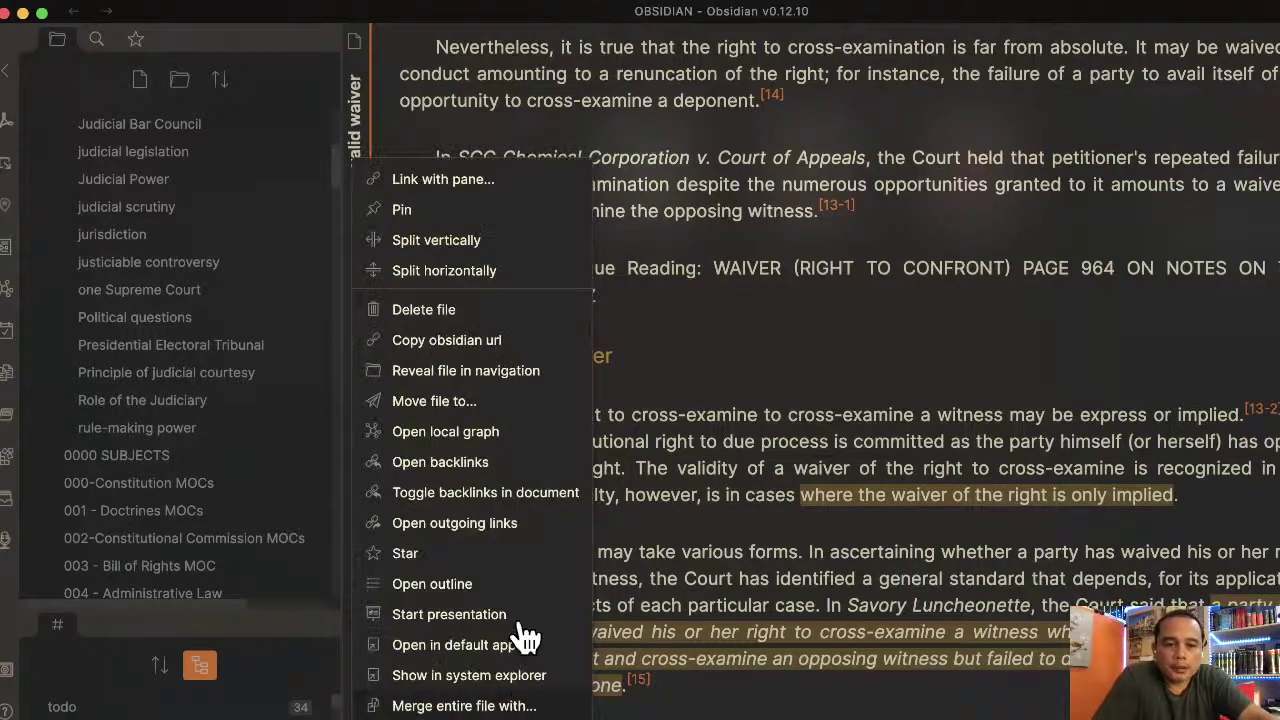
{"action": "left_click", "coordinate": [471, 431]}
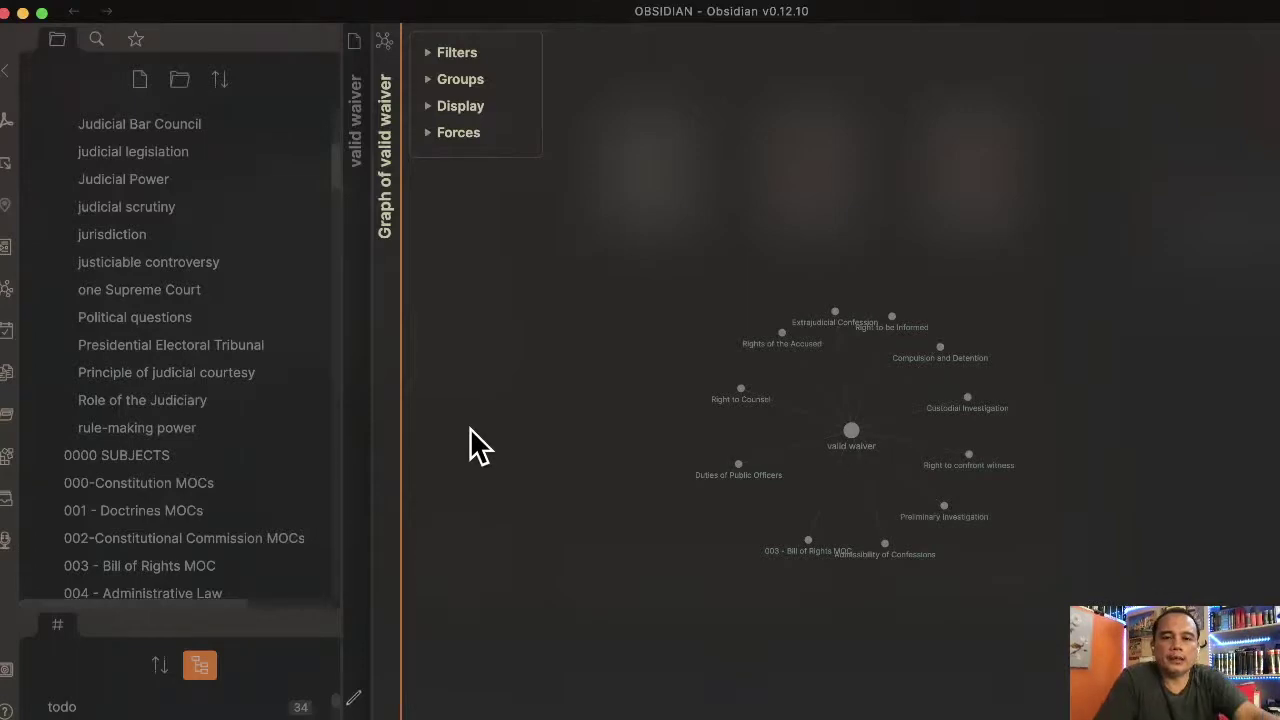
{"action": "scroll", "coordinate": [930, 444], "scroll_direction": "up", "scroll_amount": 5}
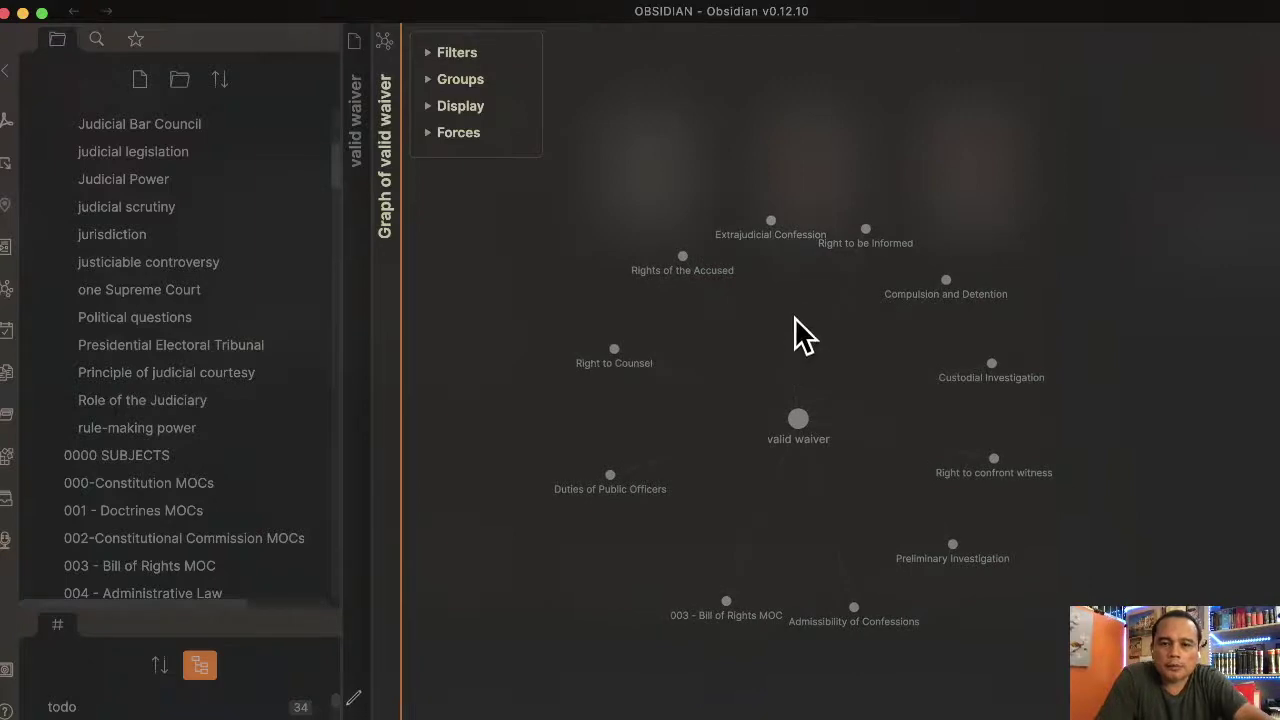
{"action": "scroll", "coordinate": [800, 335], "scroll_direction": "down", "scroll_amount": 5}
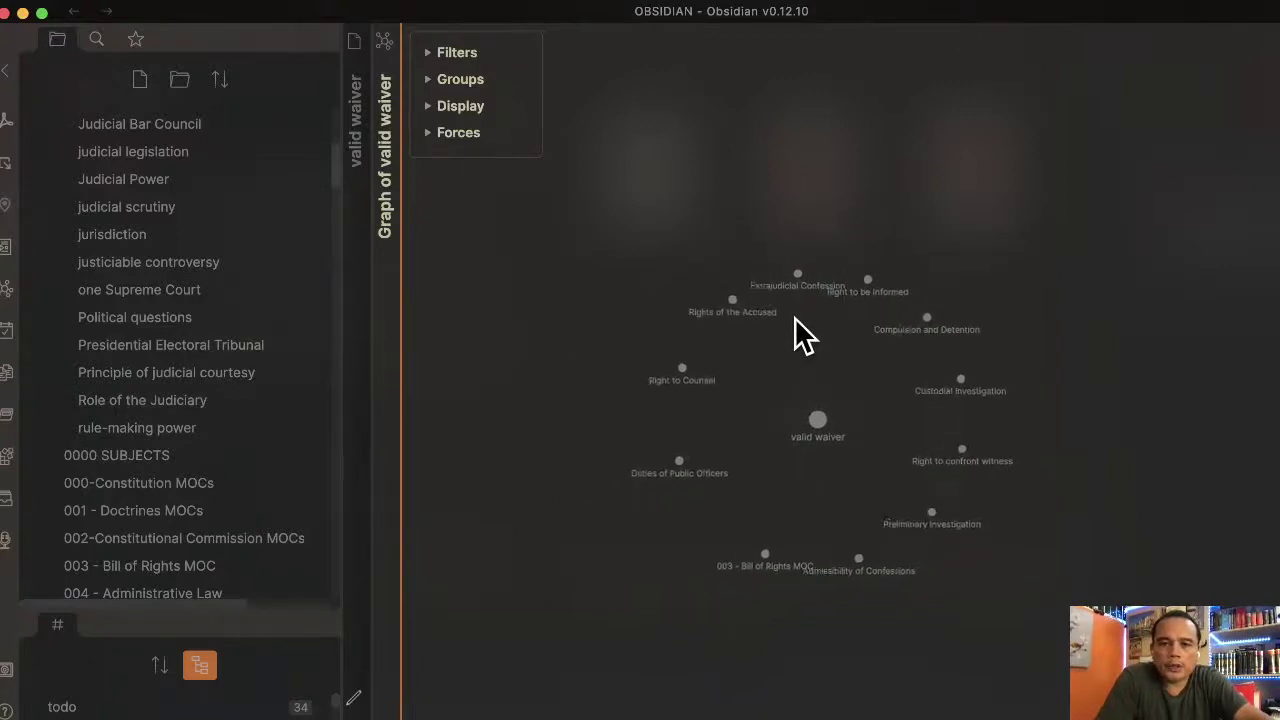
{"action": "scroll", "coordinate": [795, 317], "scroll_direction": "down", "scroll_amount": 2}
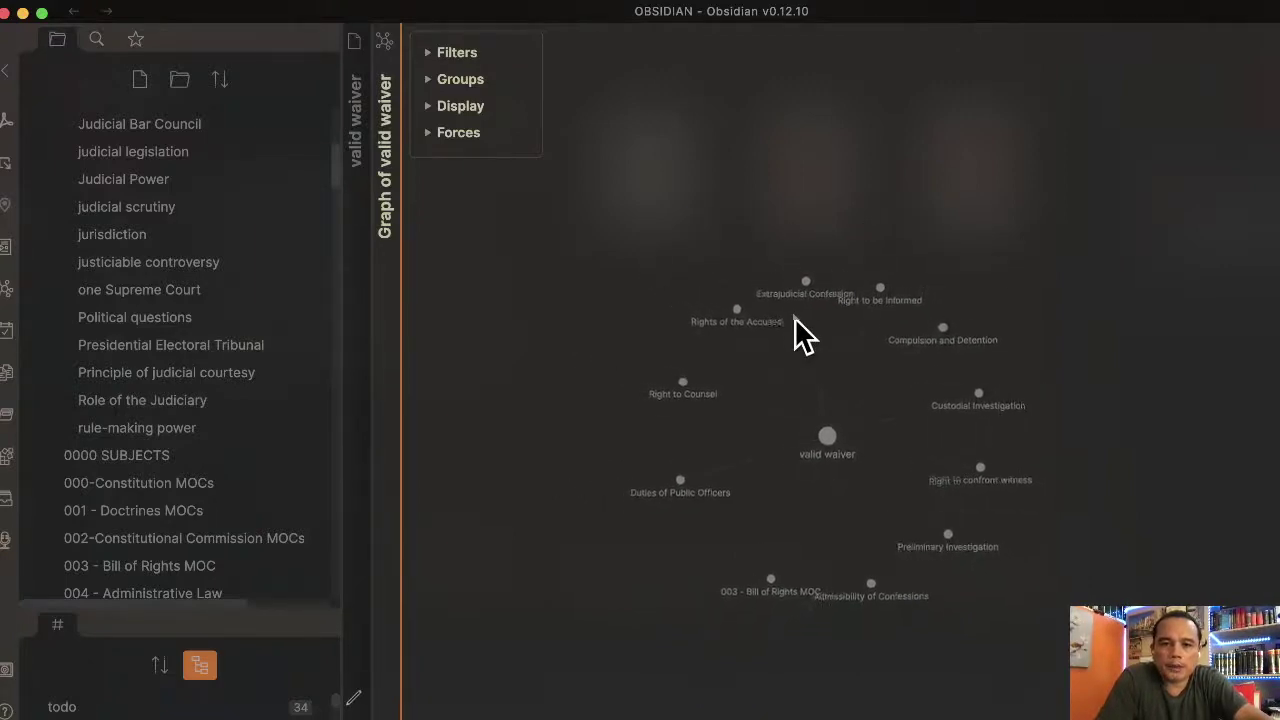
{"action": "scroll", "coordinate": [795, 320], "scroll_direction": "down", "scroll_amount": 2}
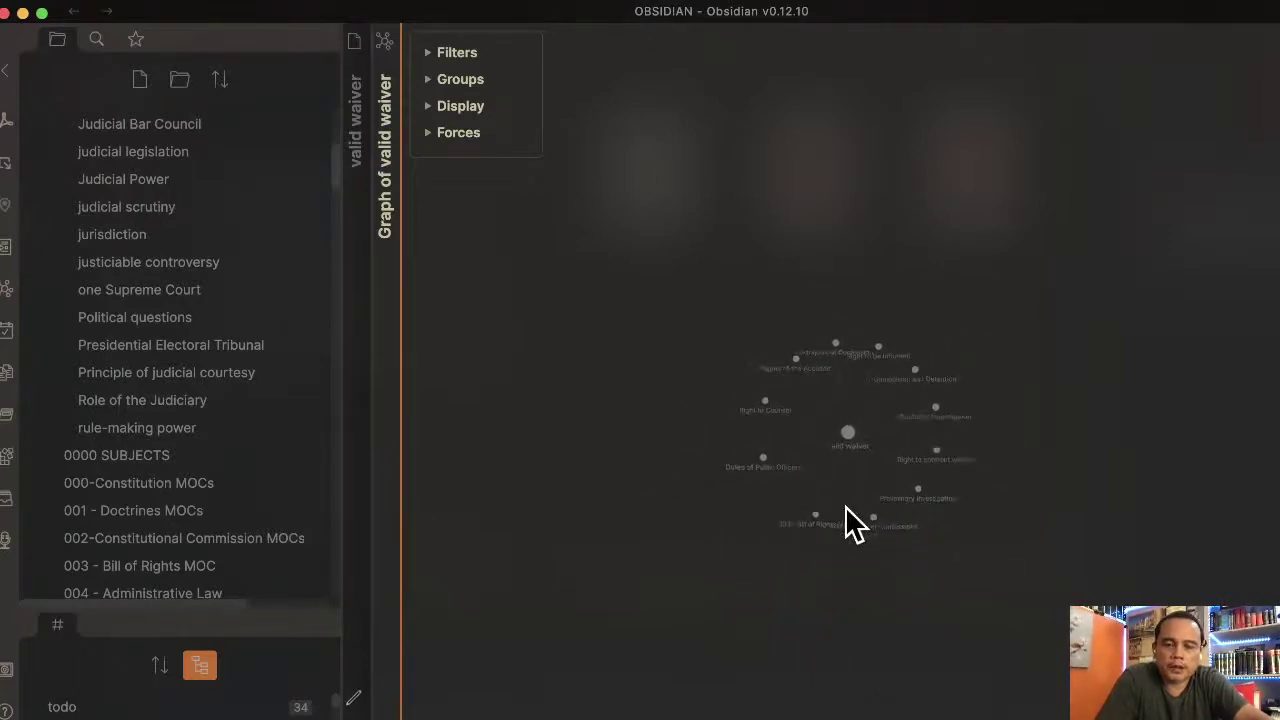
{"action": "scroll", "coordinate": [847, 508], "scroll_direction": "down", "scroll_amount": 3}
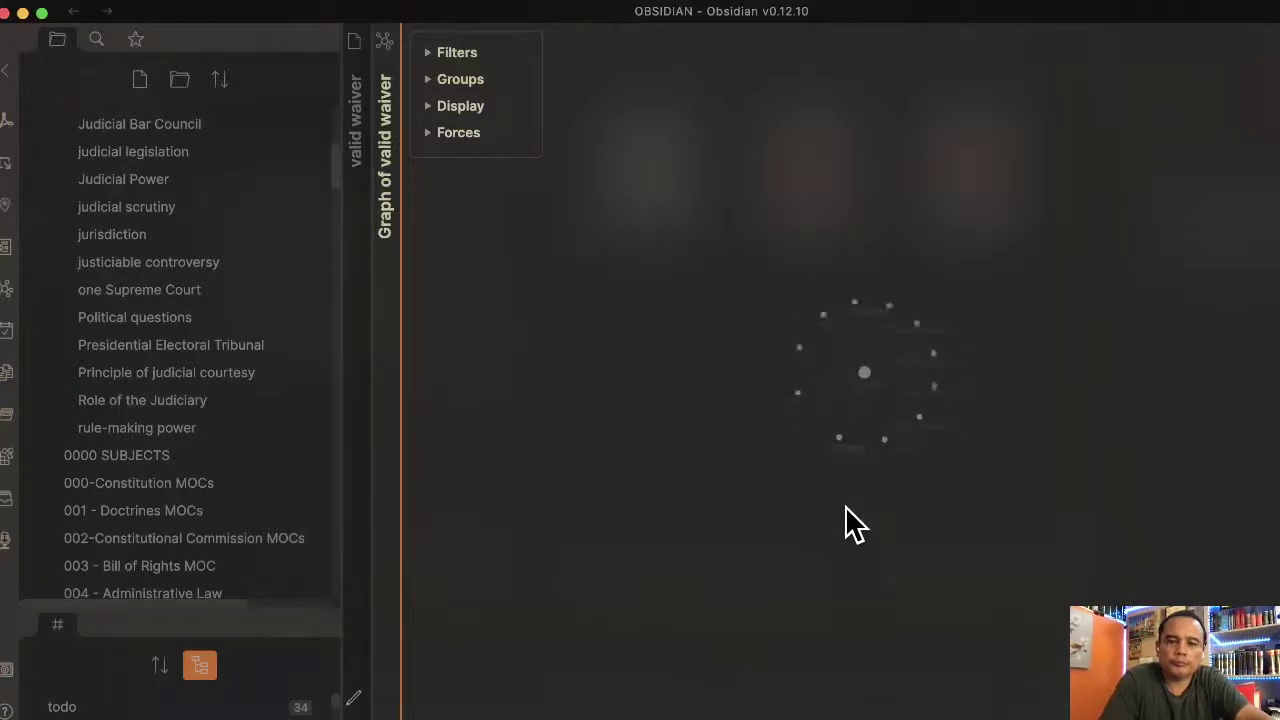
Examine the linked notes around "valid waiver" up close, from "003 - Bill of Rights MOC" and "Admissibility of Confessions" round to "Compulsion and Detention"
{"action": "scroll", "coordinate": [847, 508], "scroll_direction": "up", "scroll_amount": 6}
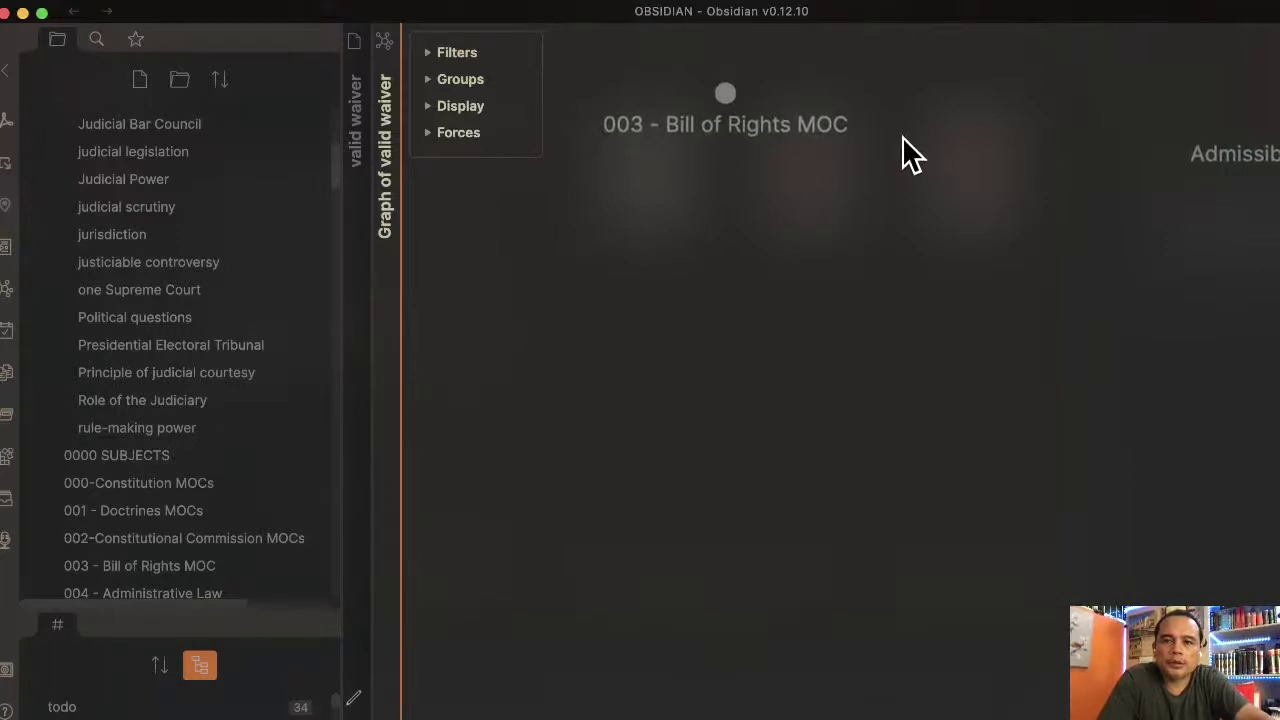
{"action": "left_click_drag", "start_coordinate": [886, 164], "coordinate": [702, 503]}
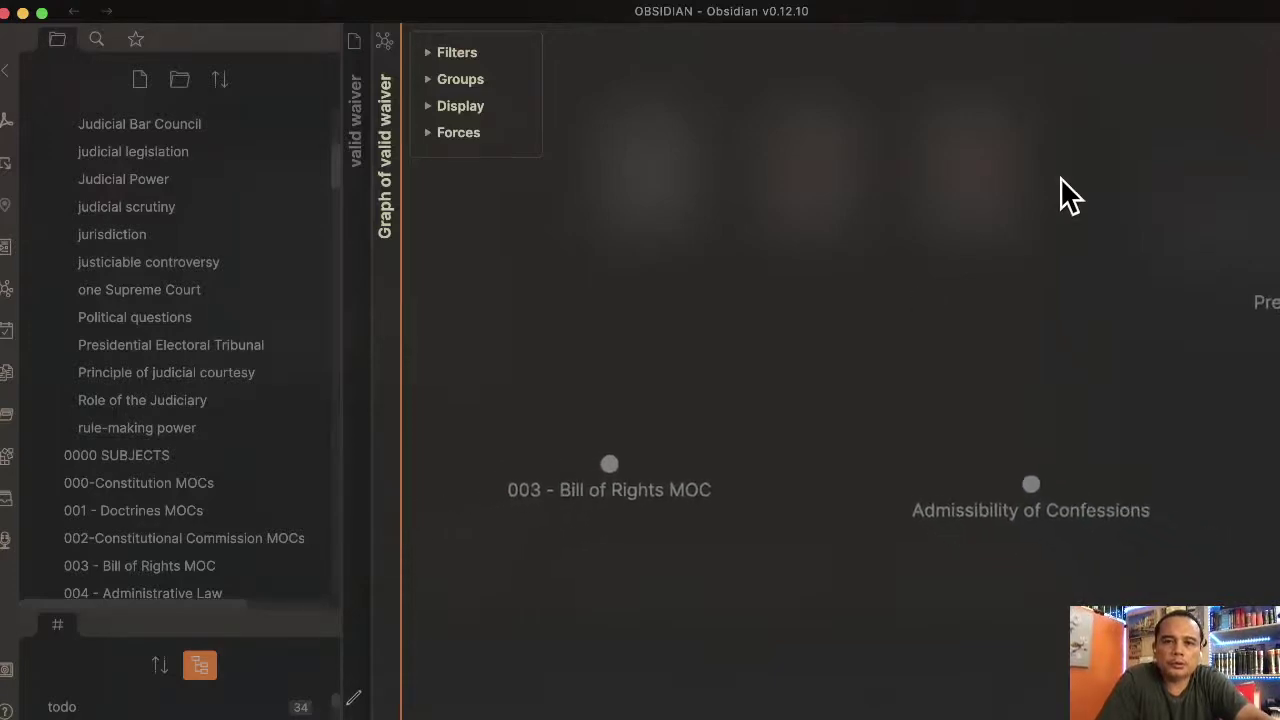
{"action": "left_click_drag", "start_coordinate": [1031, 288], "coordinate": [862, 533]}
{"action": "left_click_drag", "start_coordinate": [1164, 136], "coordinate": [989, 411]}
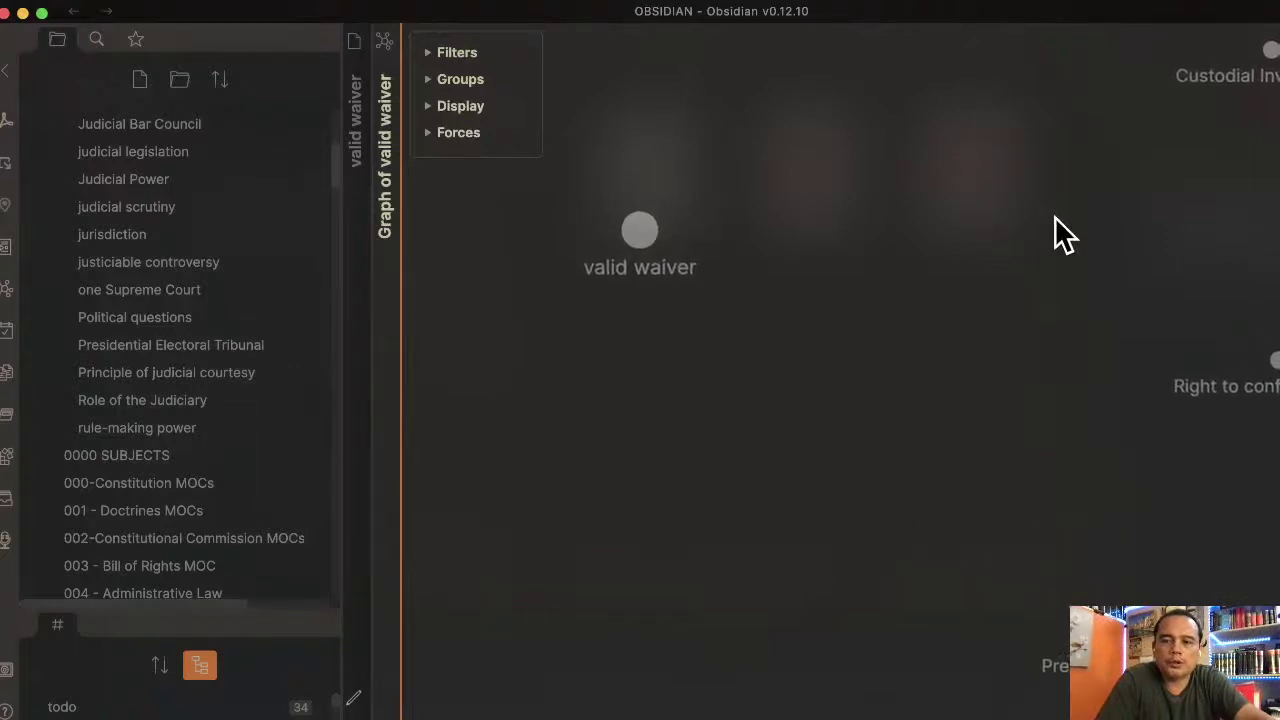
{"action": "left_click_drag", "start_coordinate": [917, 329], "coordinate": [856, 373]}
{"action": "left_click_drag", "start_coordinate": [957, 109], "coordinate": [878, 179]}
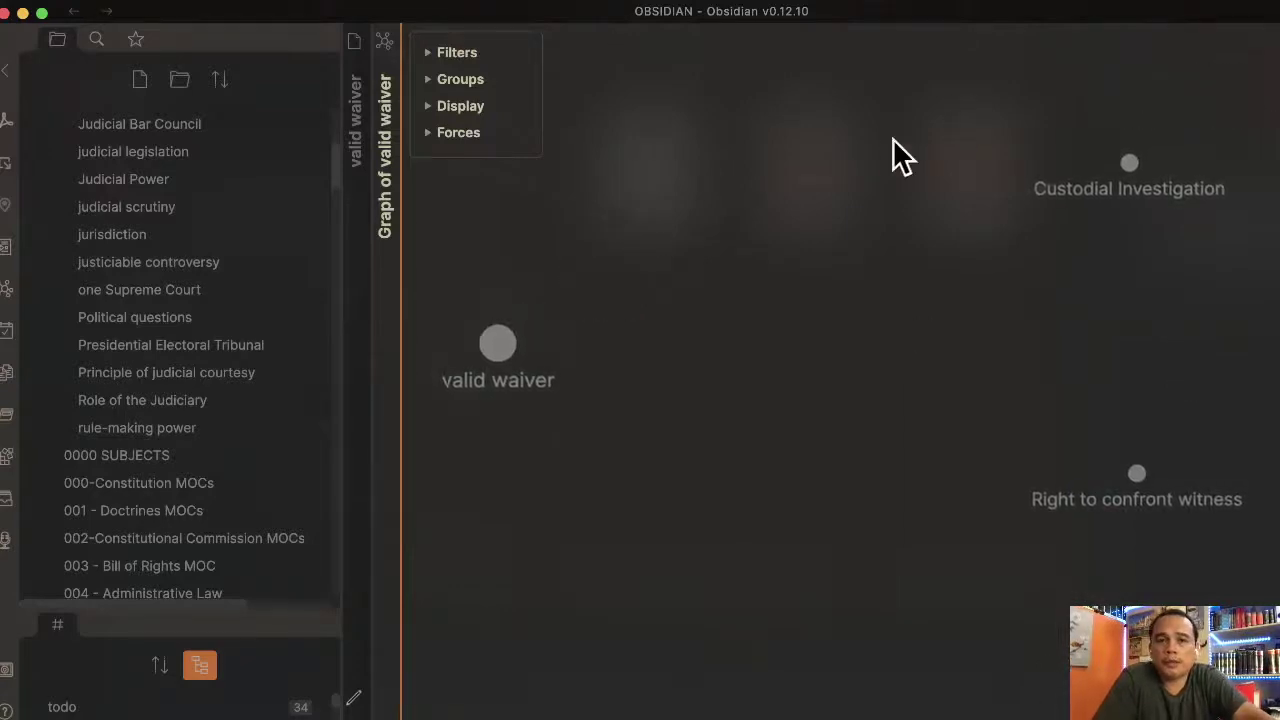
{"action": "left_click_drag", "start_coordinate": [942, 264], "coordinate": [972, 391]}
{"action": "left_click_drag", "start_coordinate": [1043, 286], "coordinate": [815, 363]}
{"action": "left_click_drag", "start_coordinate": [351, 342], "coordinate": [612, 336]}
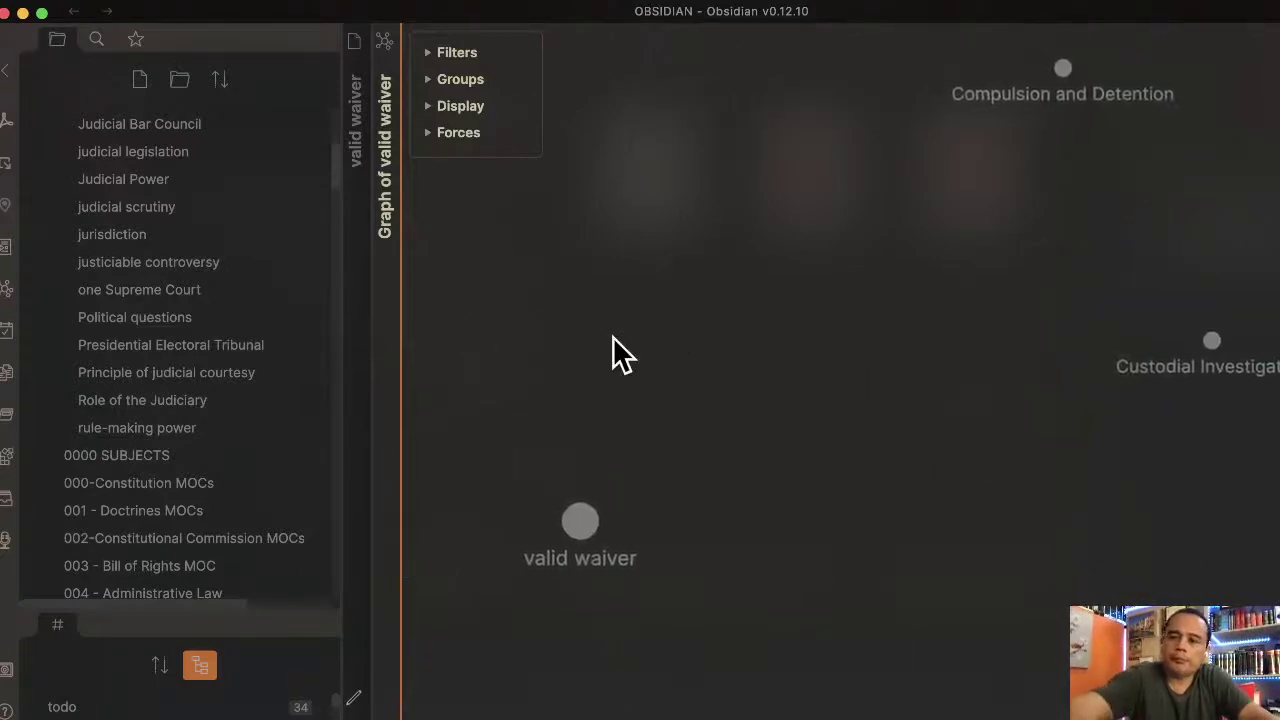